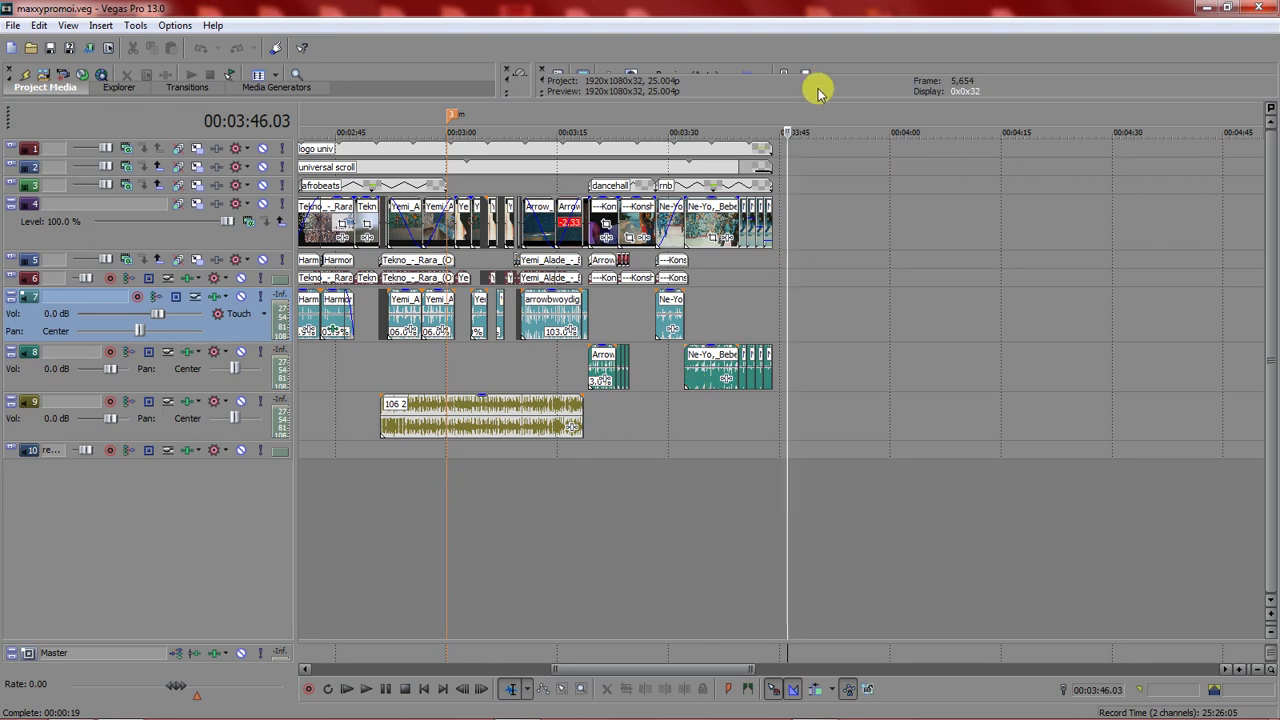
- Enlarge the media and preview area, and view the dancehall frame at 00:03:21.09 full screen
left_click_drag(815, 96, 683, 240)
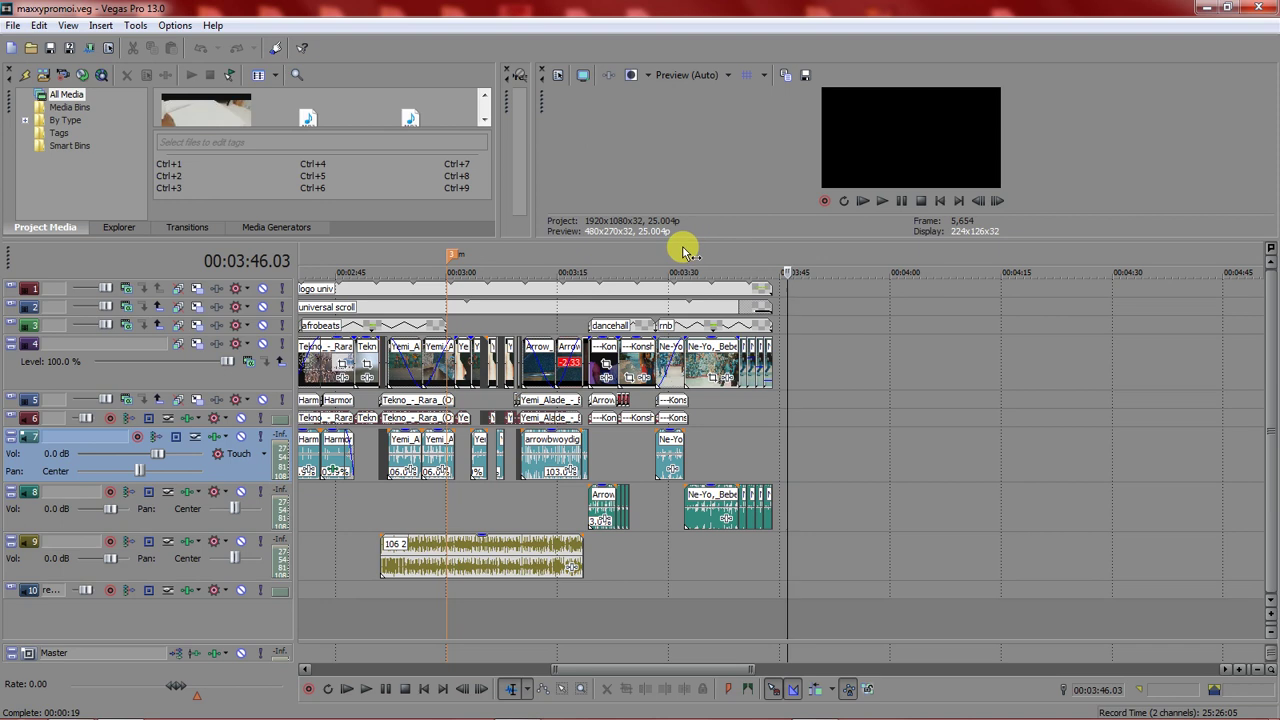
left_click(603, 259)
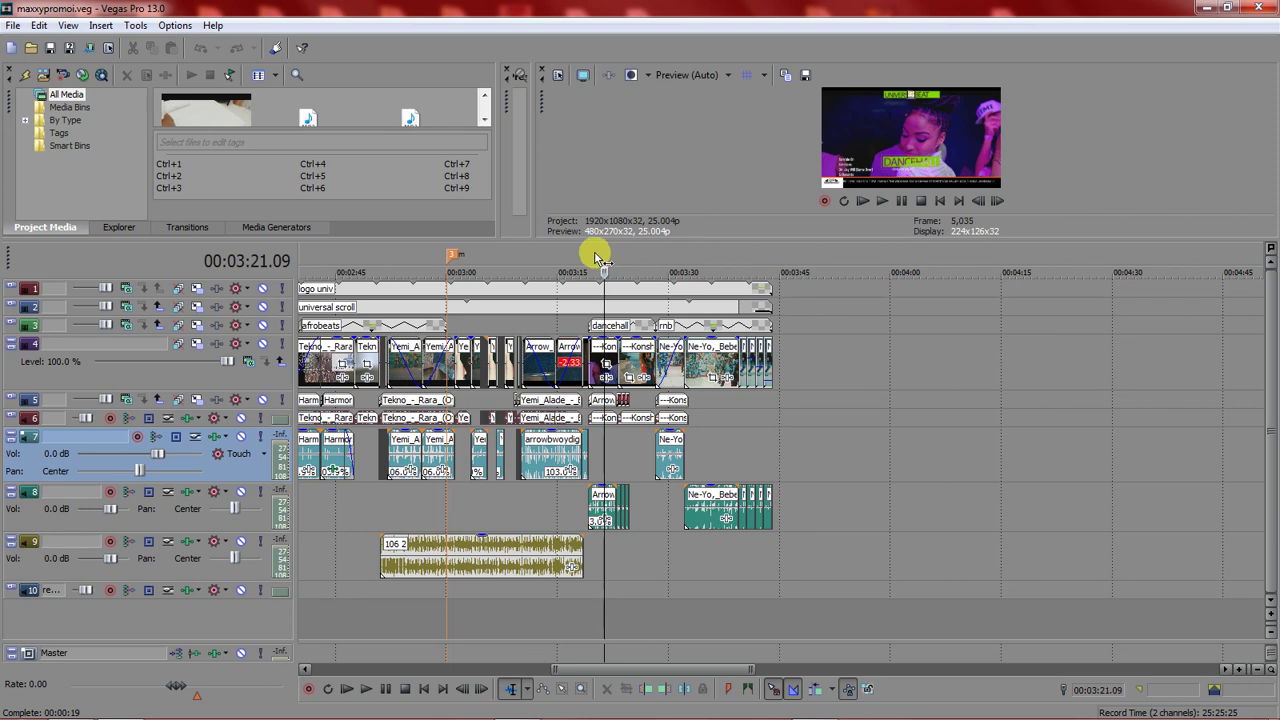
left_click(586, 79)
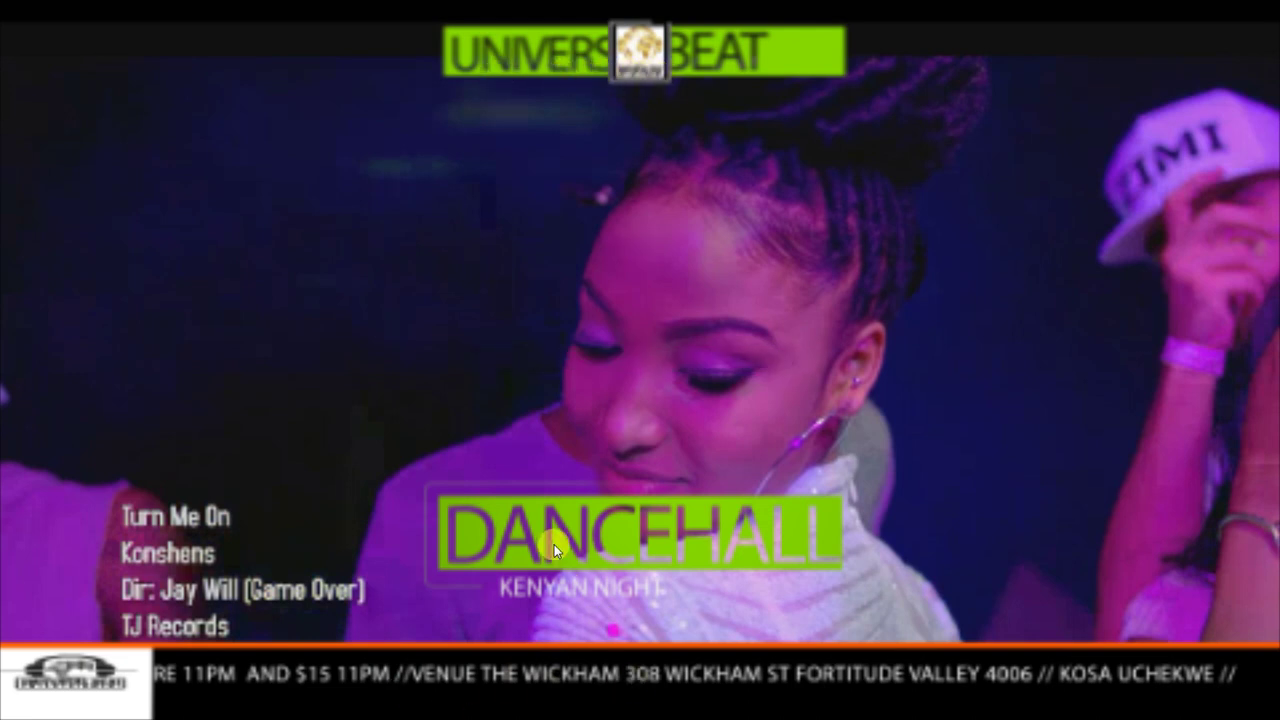
double_click(646, 391)
key("Escape")
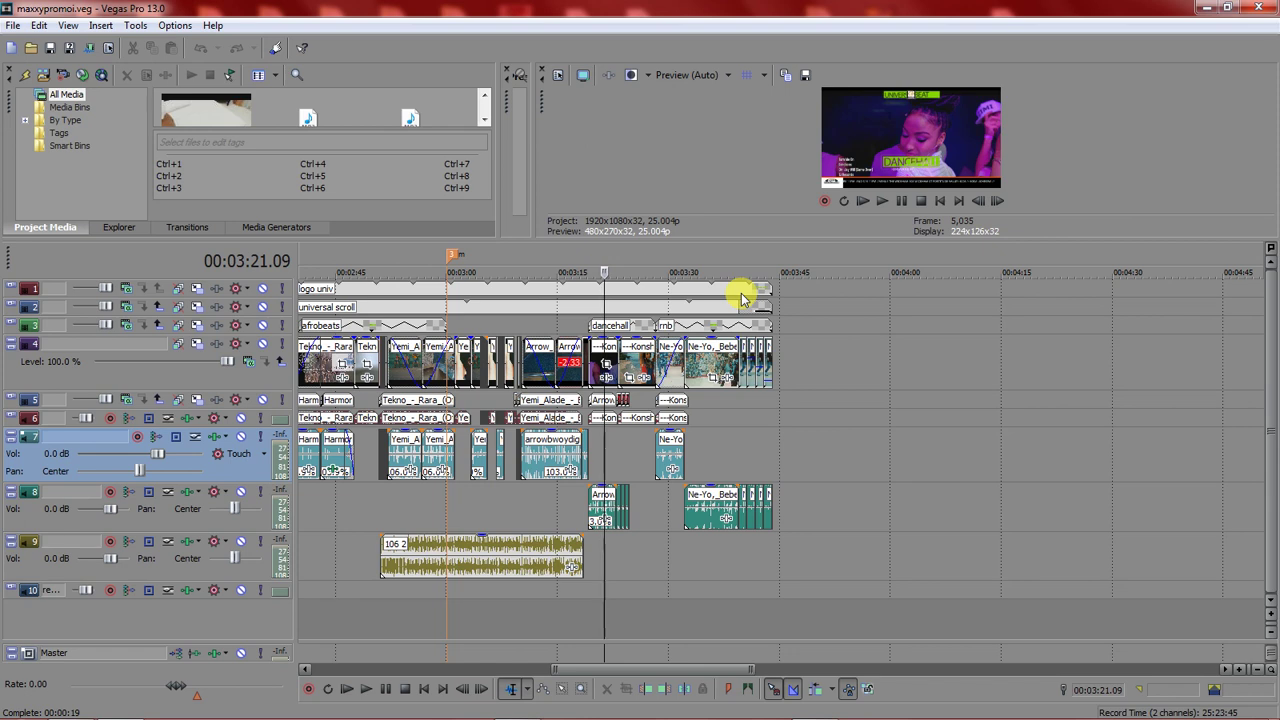
- Switch to the renders folder in the file explorer and compare the details of FACEBOOK.png and fb.mov
mouse_move(70, 705)
left_click(104, 684)
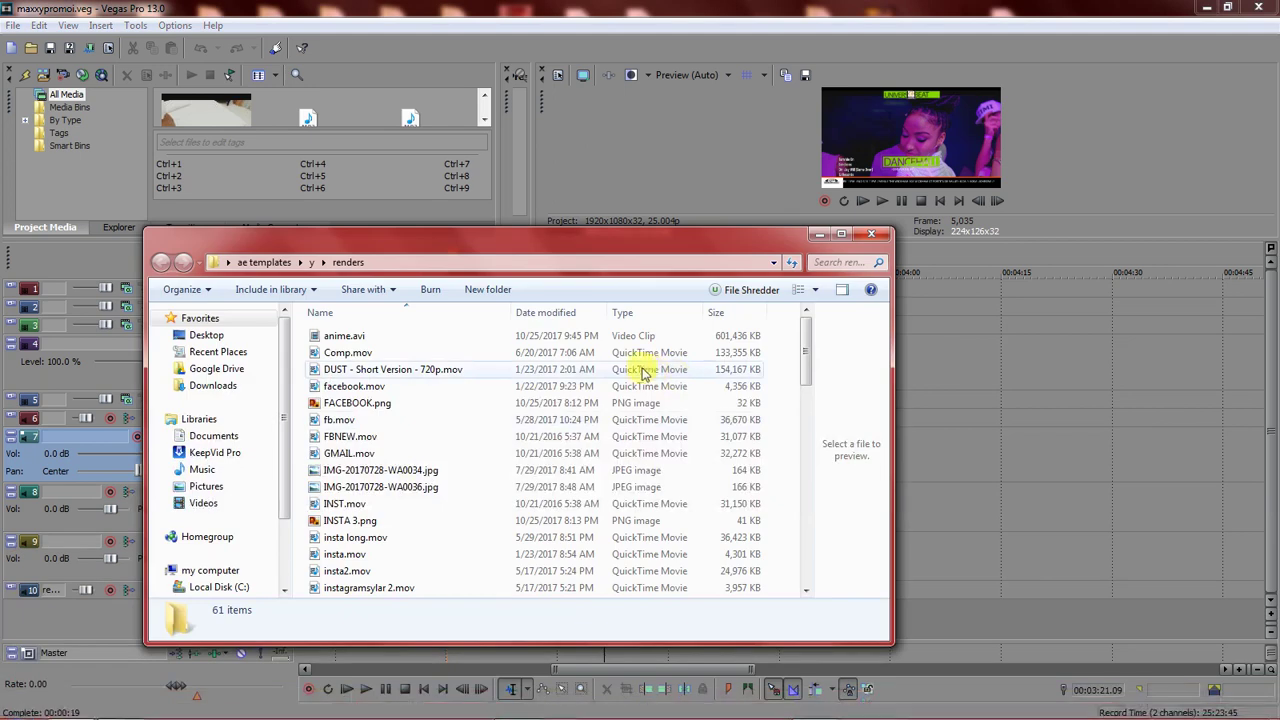
left_click(366, 405)
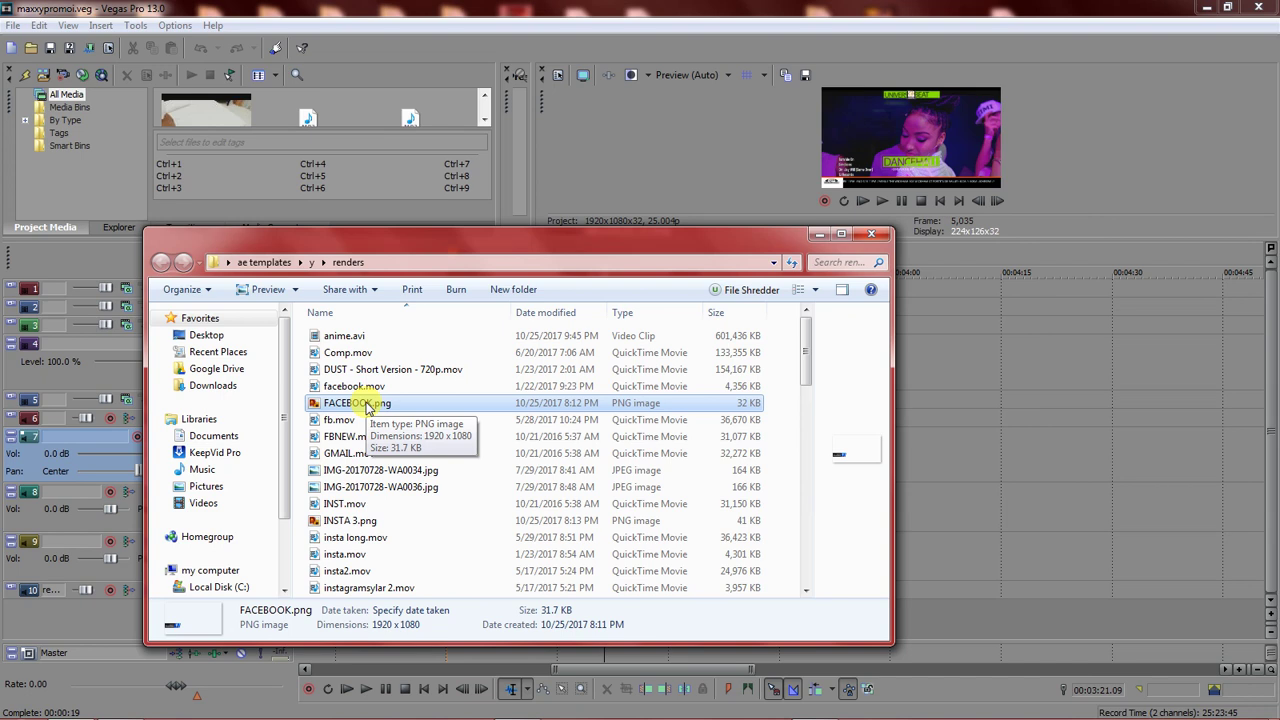
left_click(368, 403)
left_click(350, 420)
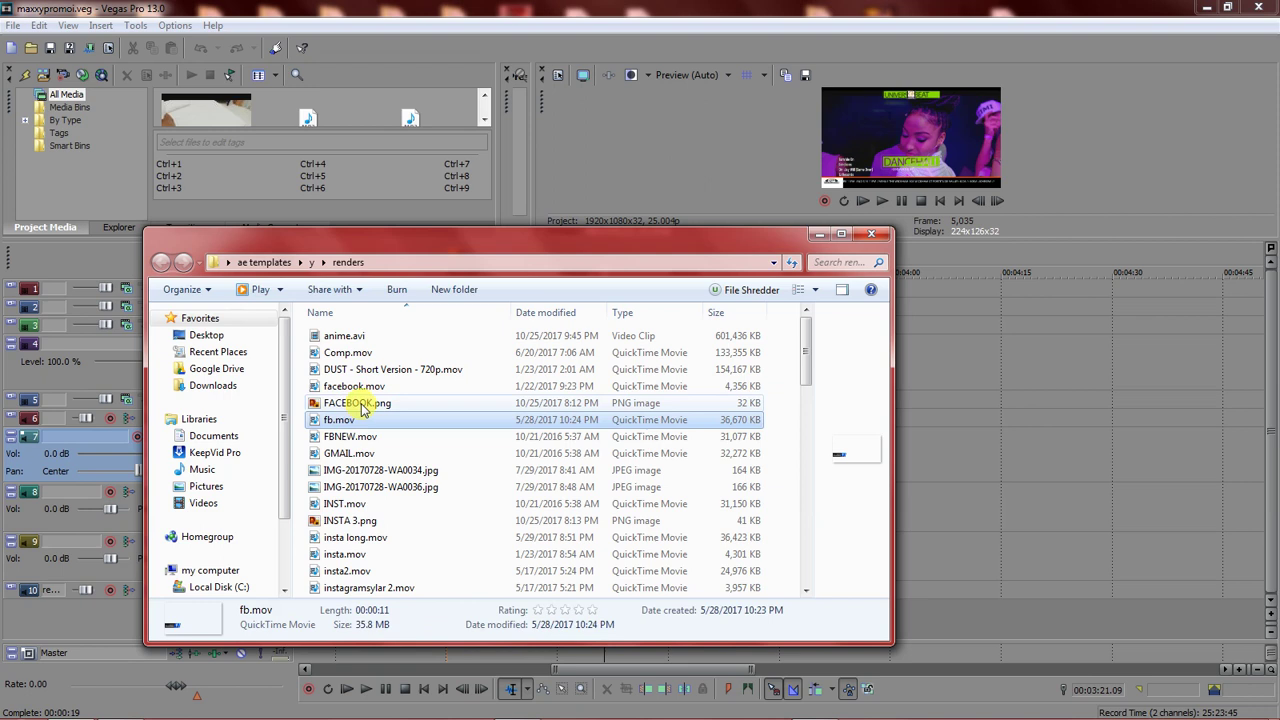
left_click(367, 403)
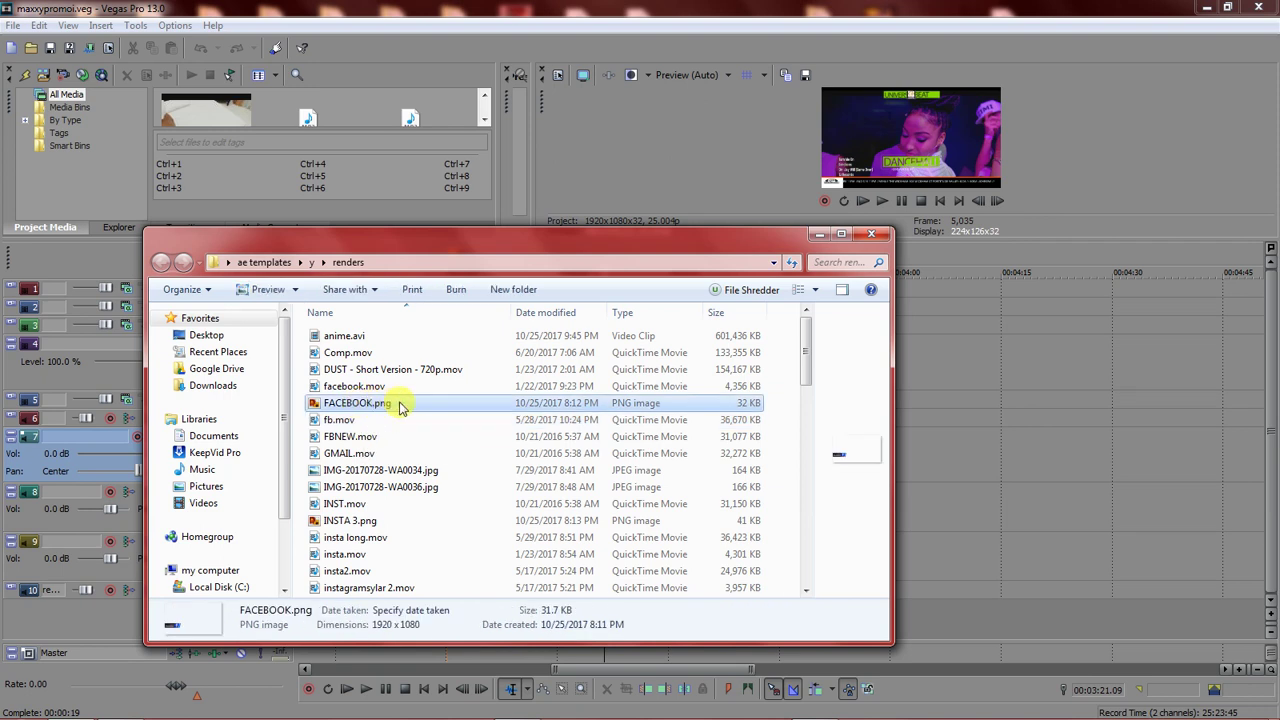
left_click(347, 421)
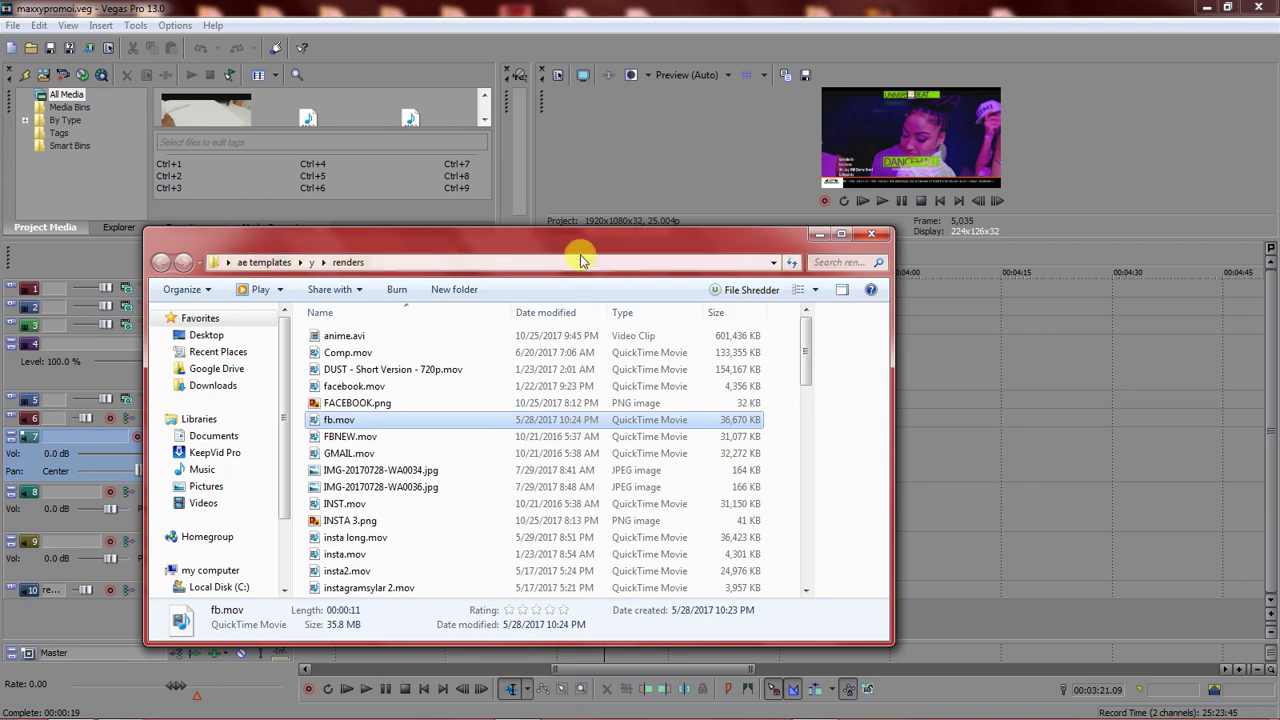
- Add FACEBOOK.png and FBNEW.mov from the renders folder to track 2, after the end of the existing clips
left_click_drag(498, 246, 366, 242)
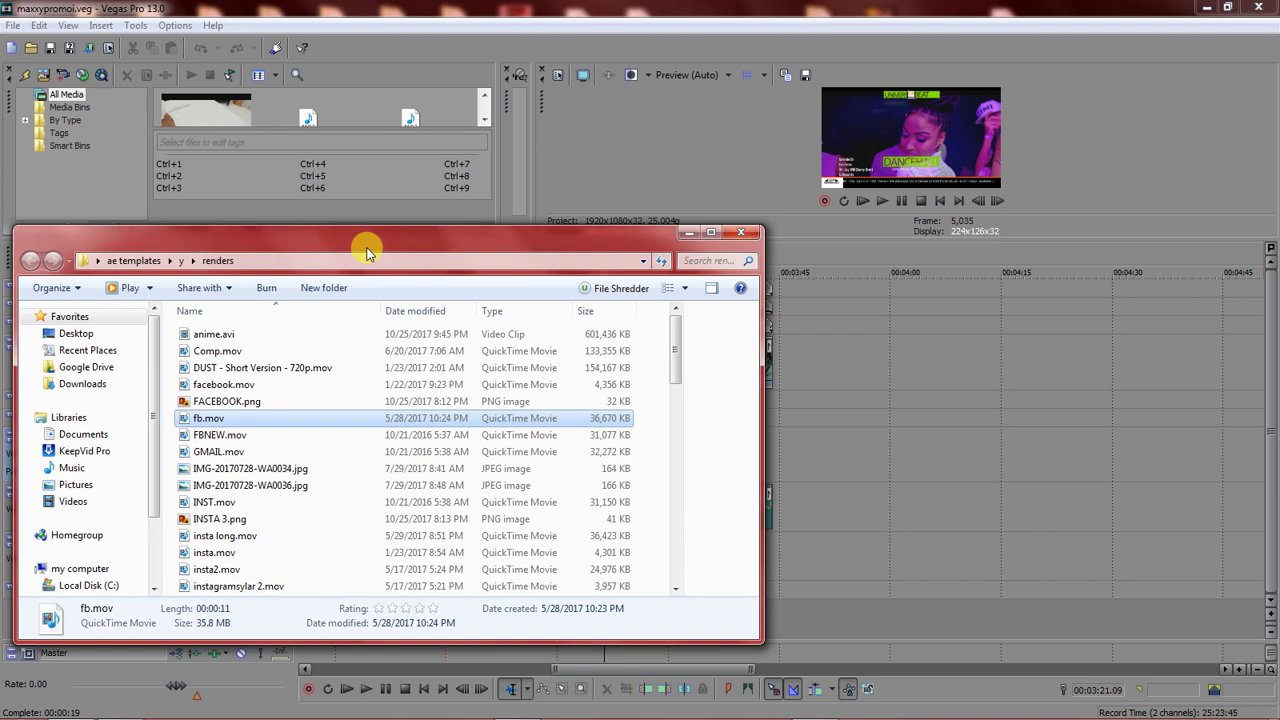
left_click(249, 406)
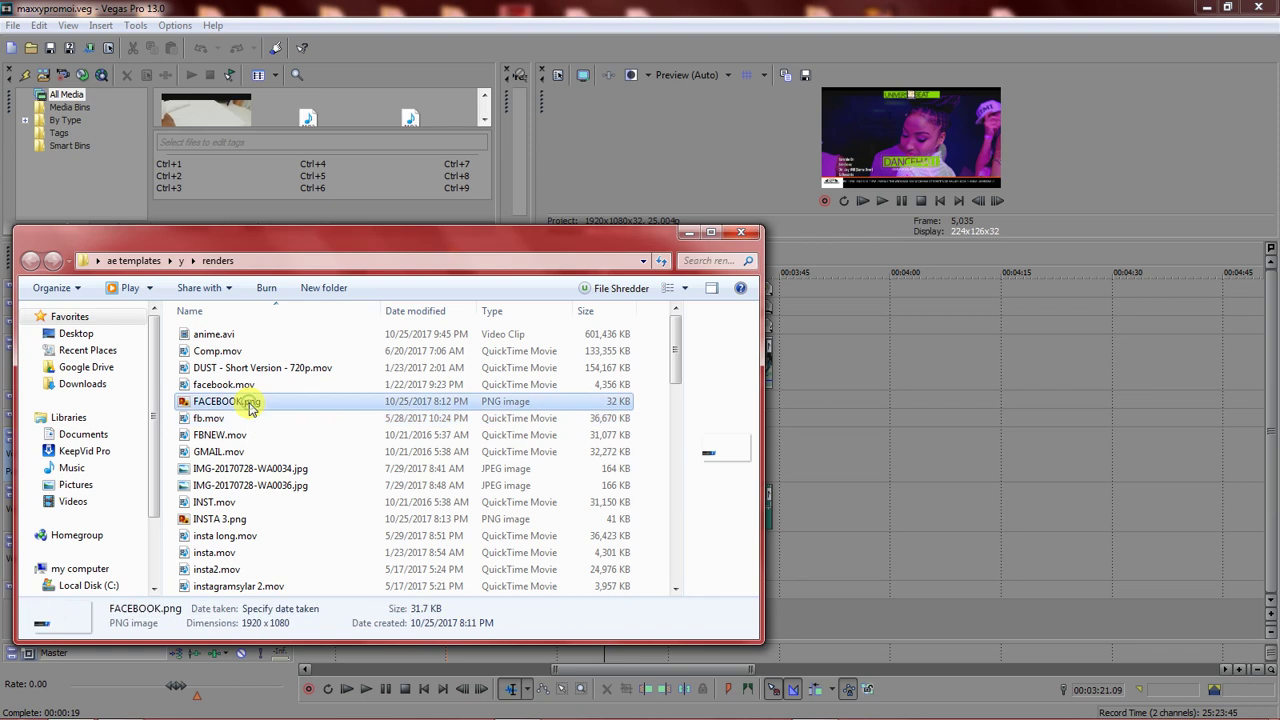
left_click_drag(249, 406, 794, 306)
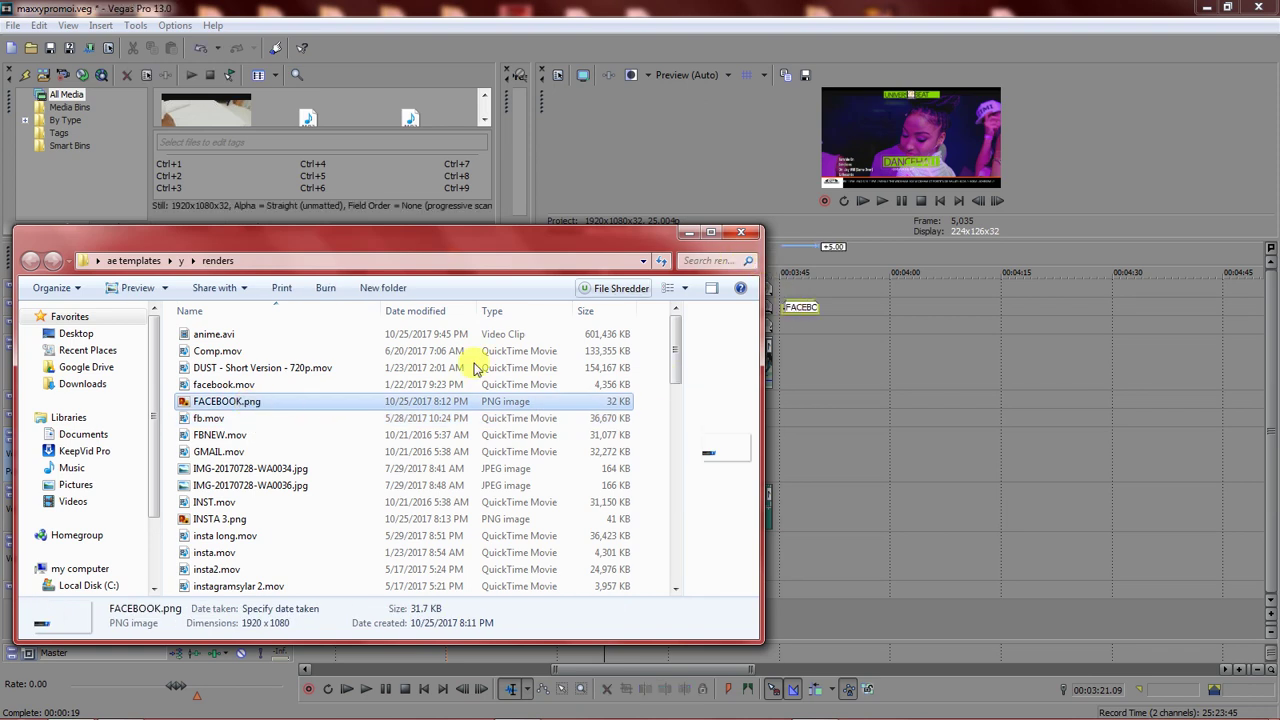
left_click_drag(206, 440, 840, 306)
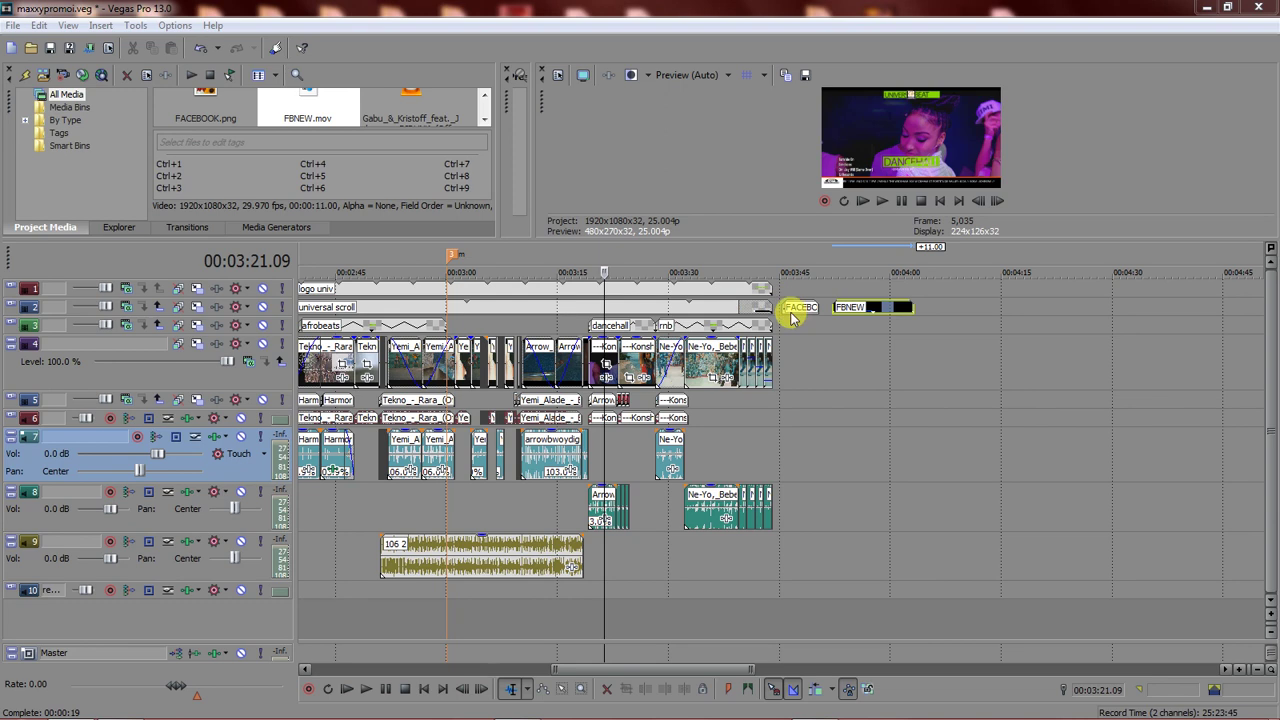
- Move the FACEBOOK clip to track 3 at about 00:03:09 and check the overlay at 00:03:11.16 full screen
left_click(791, 306)
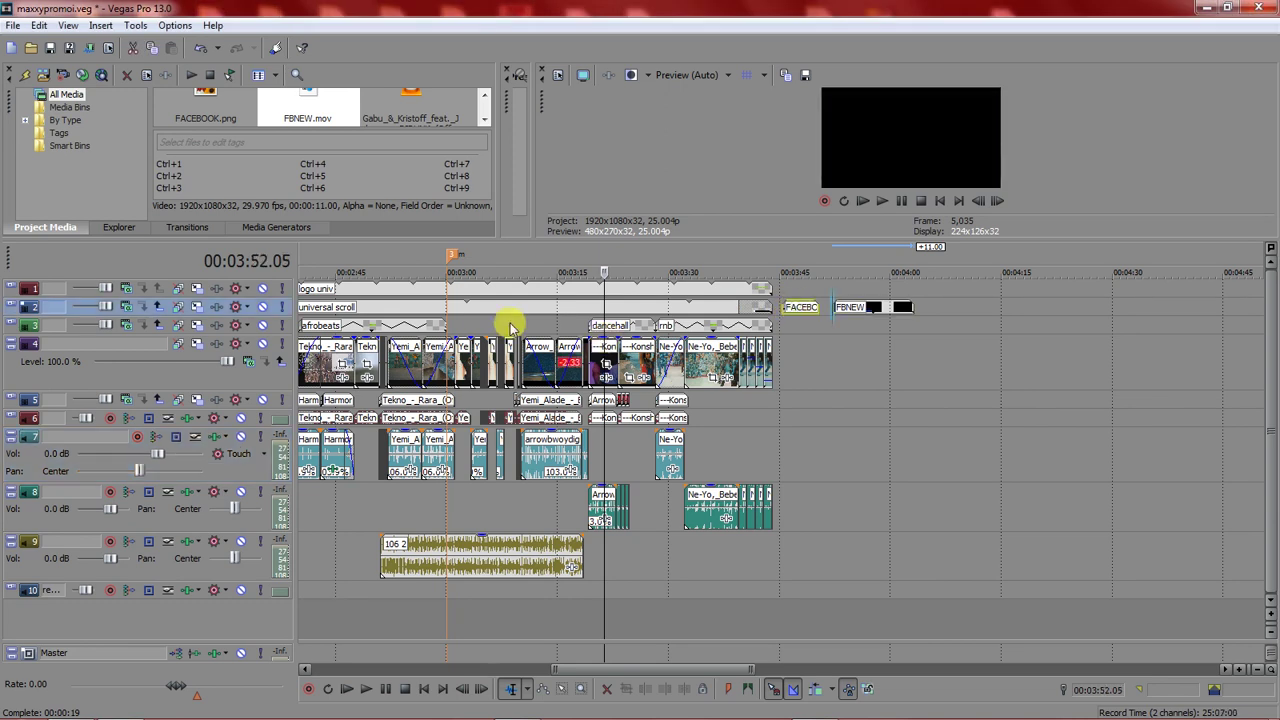
left_click_drag(510, 327, 535, 328)
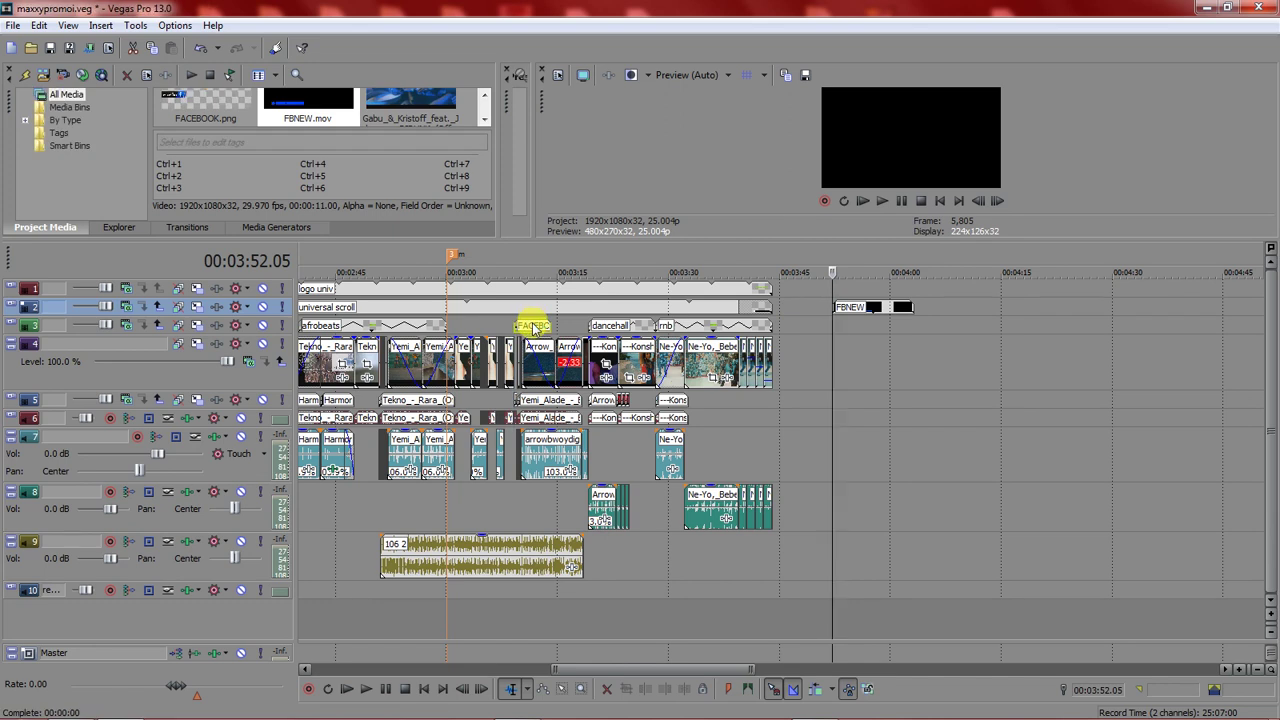
left_click(532, 326)
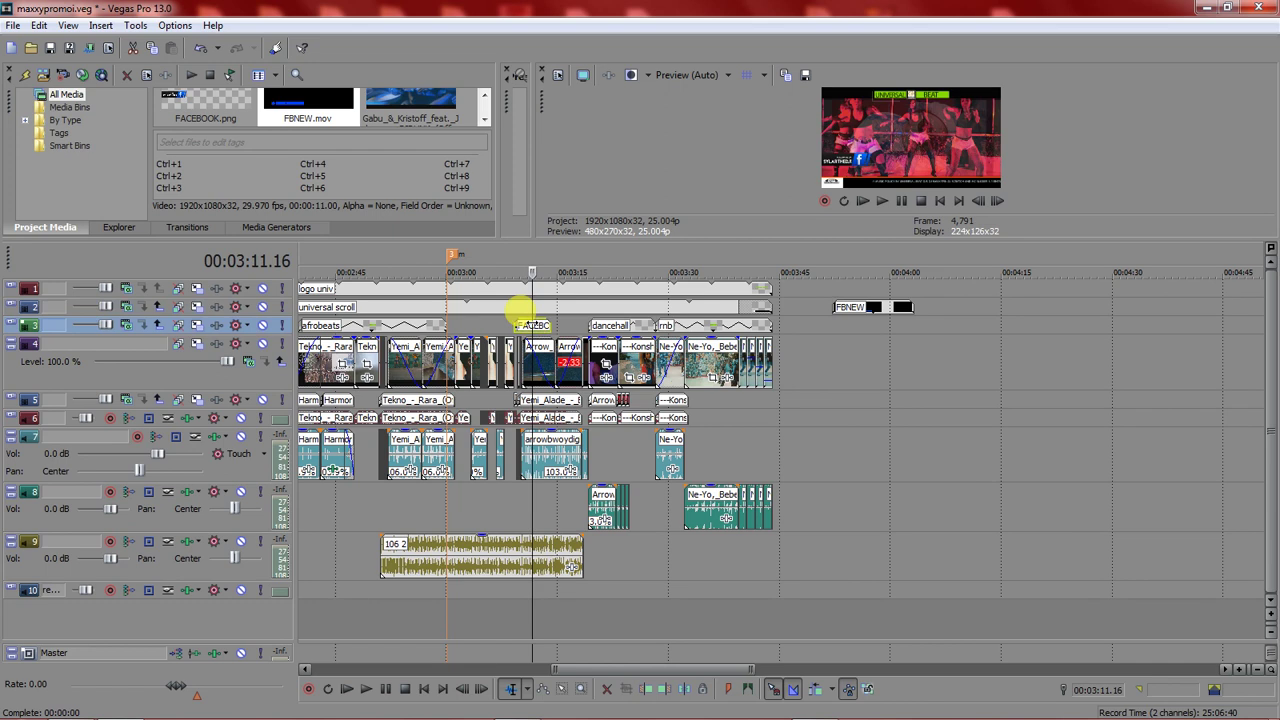
scroll(519, 312, "up", 1)
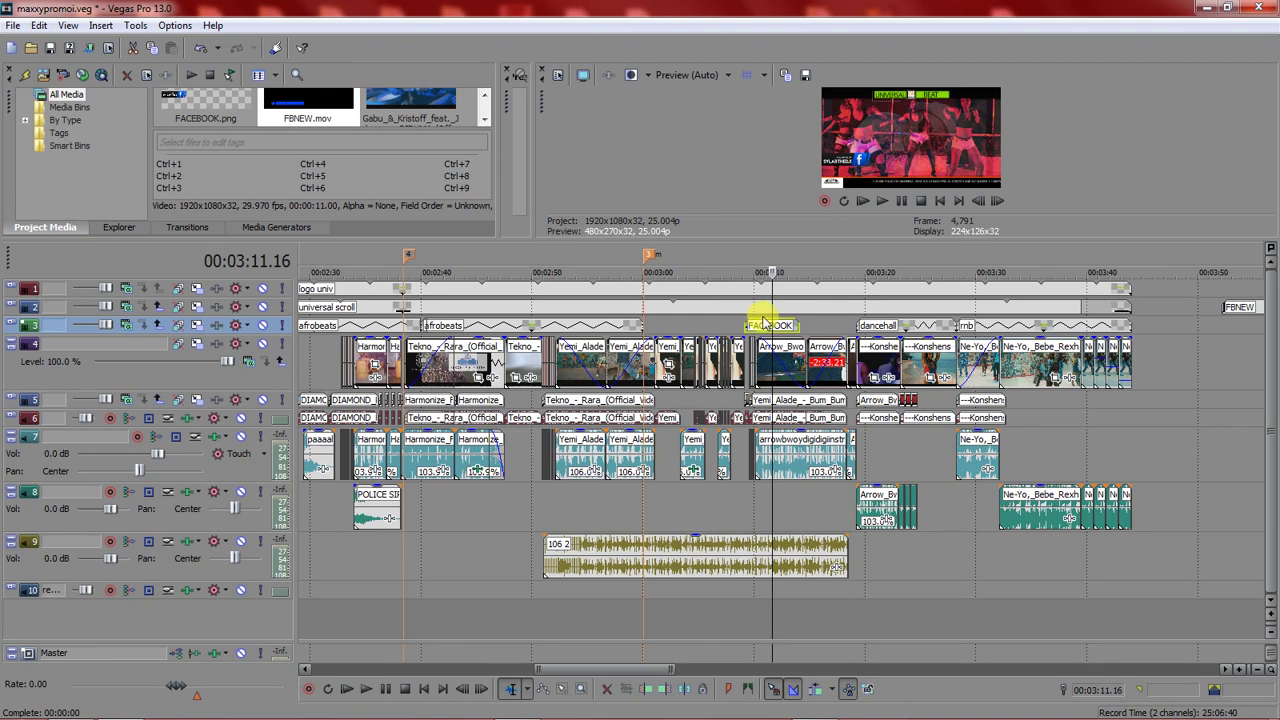
left_click(584, 78)
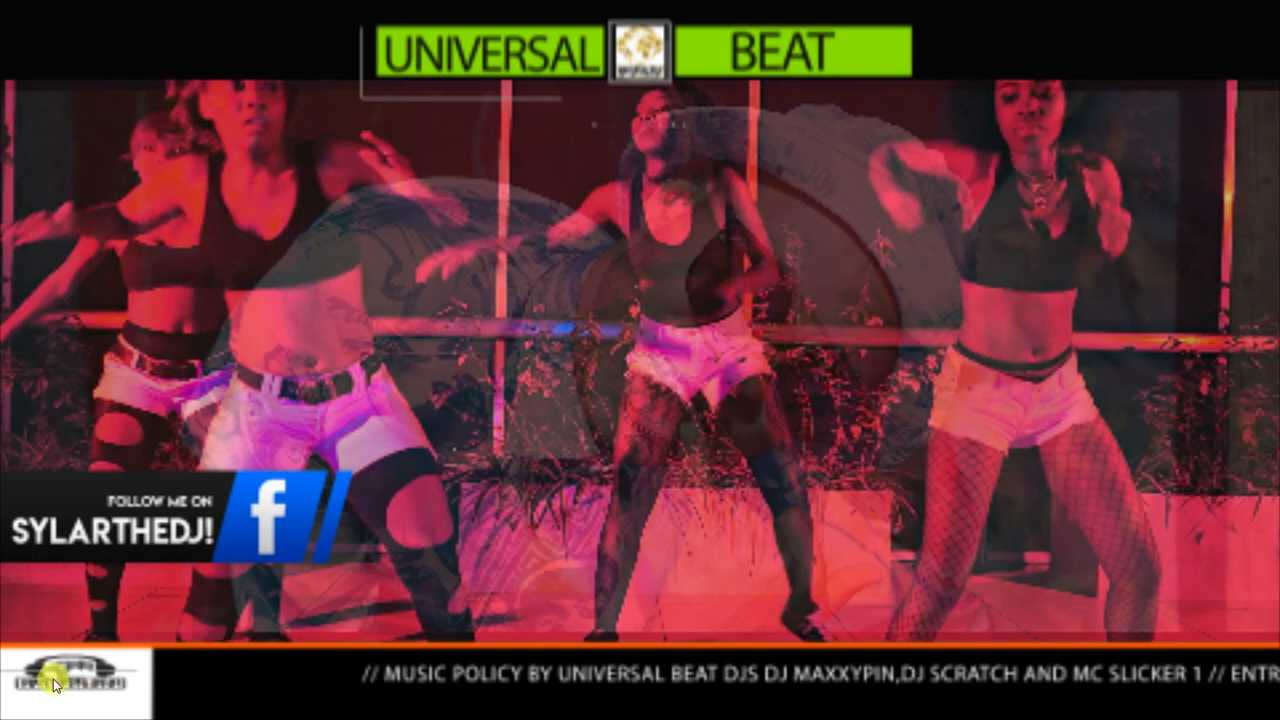
key("Escape")
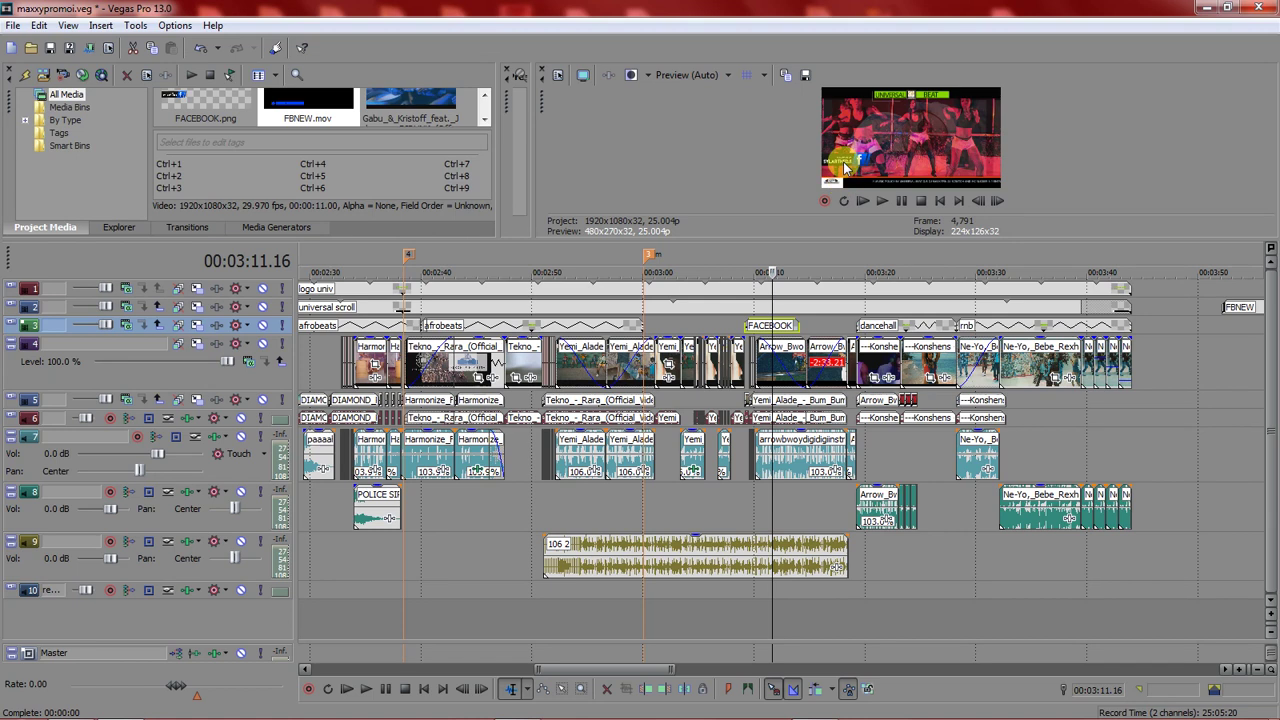
- Increase track 3's height and open Event Pan/Crop for the FACEBOOK clip, with its window moved fully into reach
left_click(785, 332)
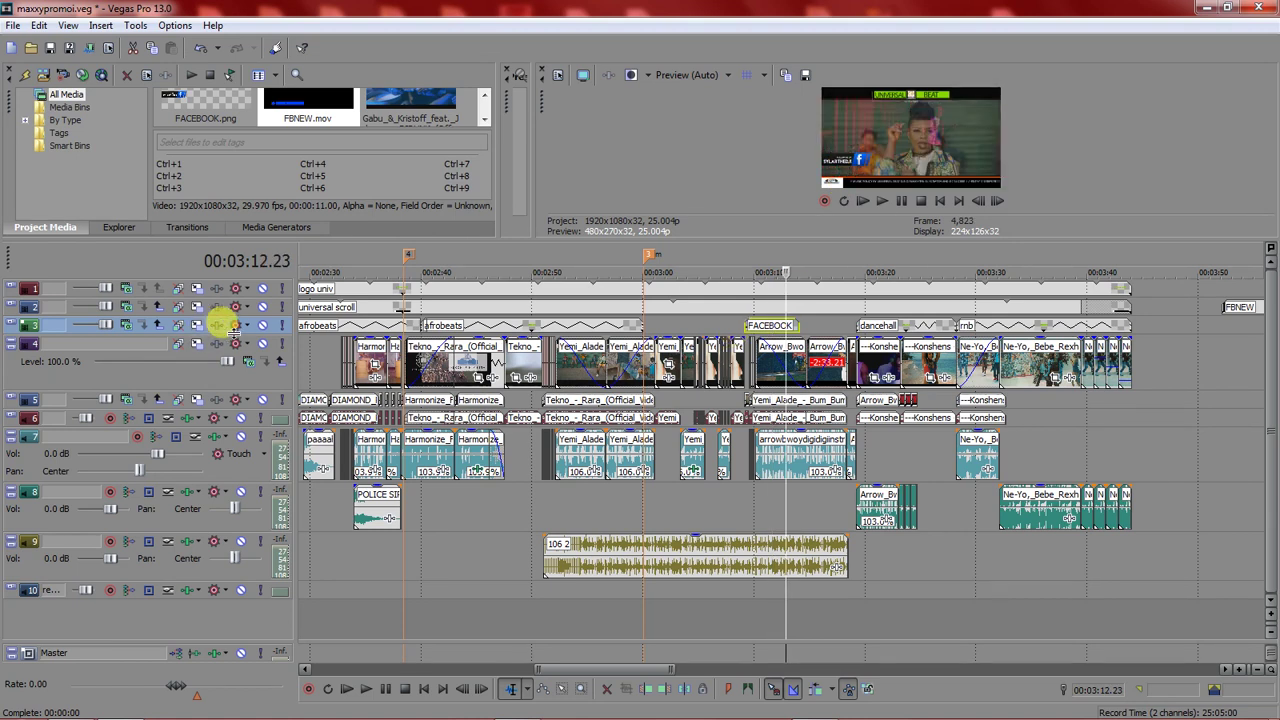
left_click_drag(226, 336, 222, 378)
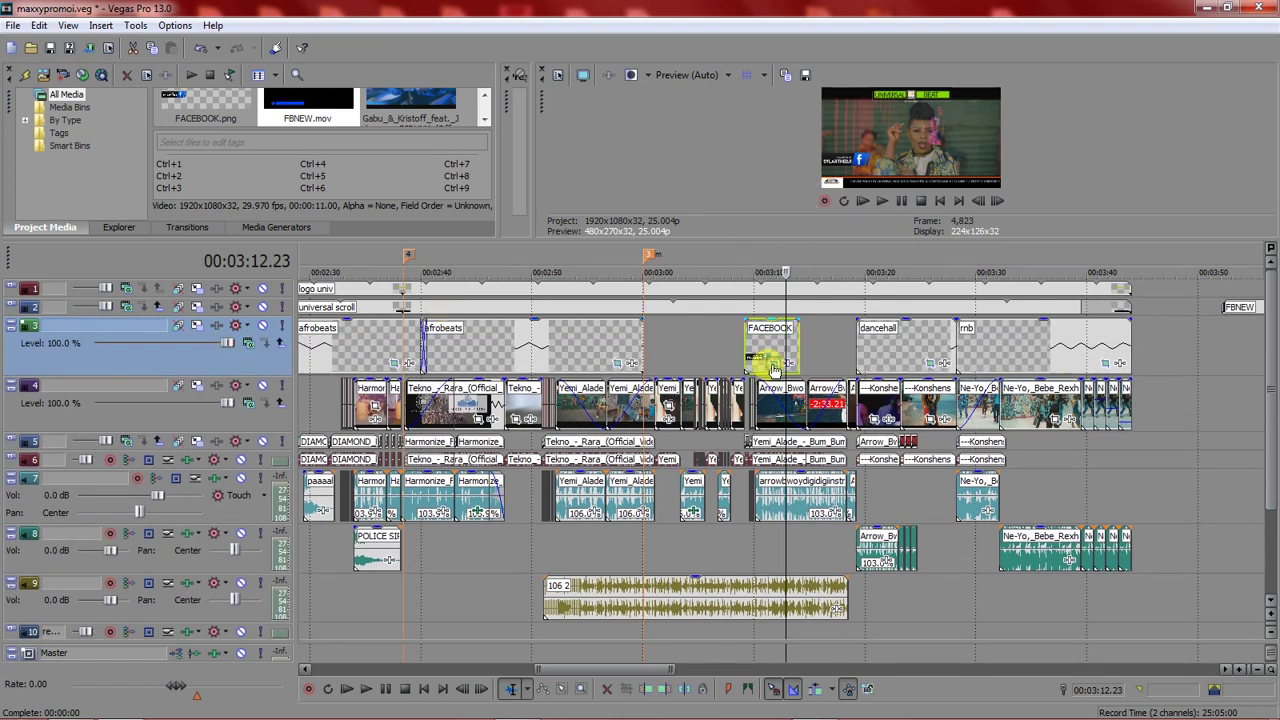
left_click(714, 400)
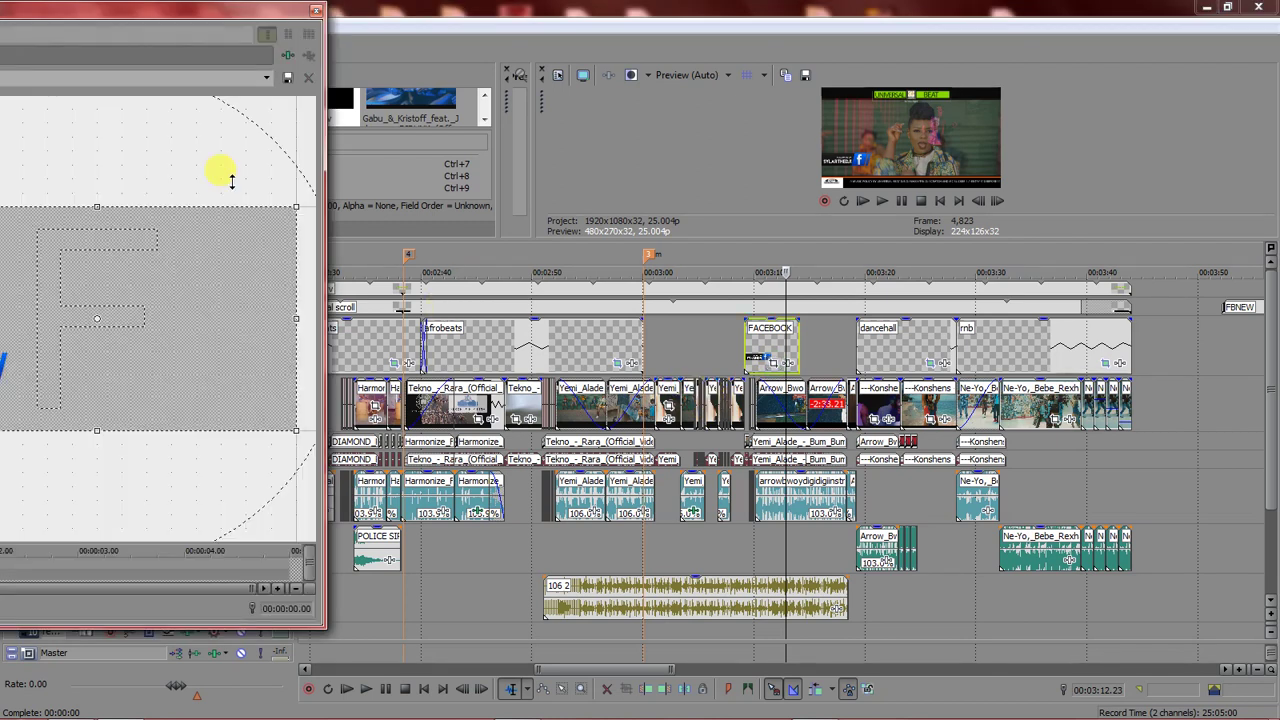
left_click_drag(203, 17, 420, 10)
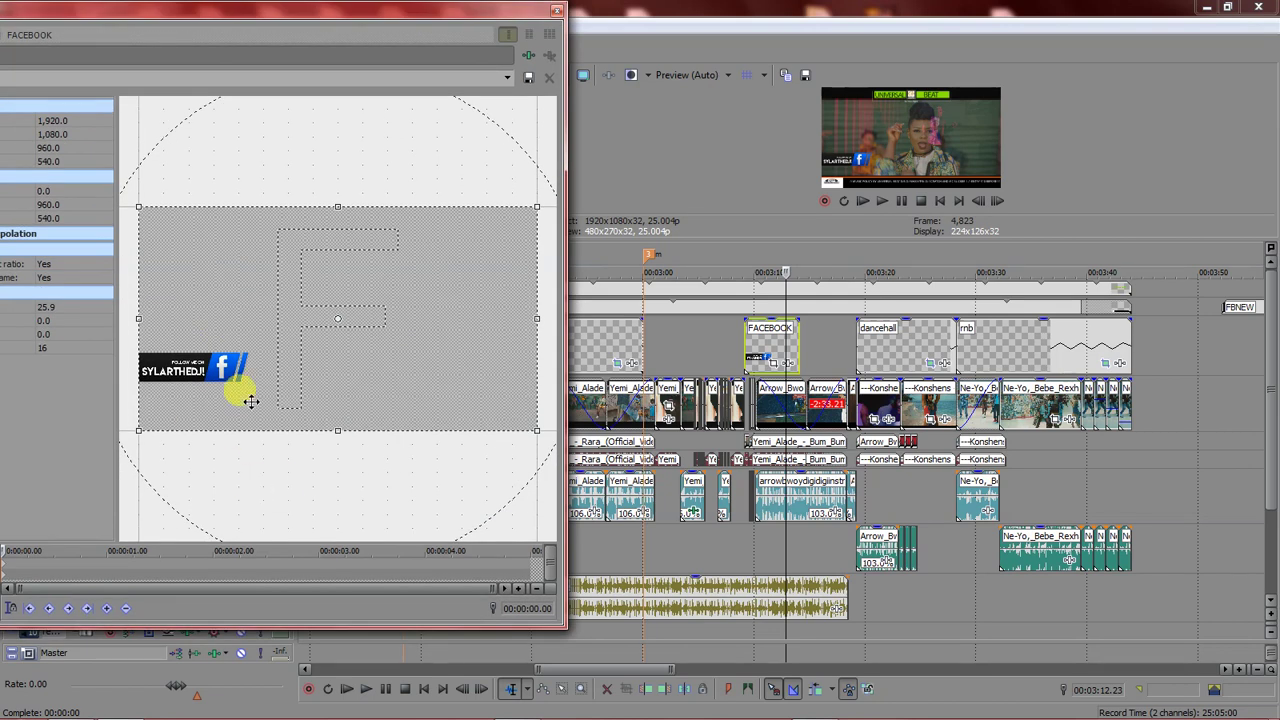
- Enlarge the FACEBOOK clip's crop frame to 3,120 x 1,755, centre it at X 1,560 and Y 0, and close Pan/Crop
left_click_drag(251, 400, 253, 369)
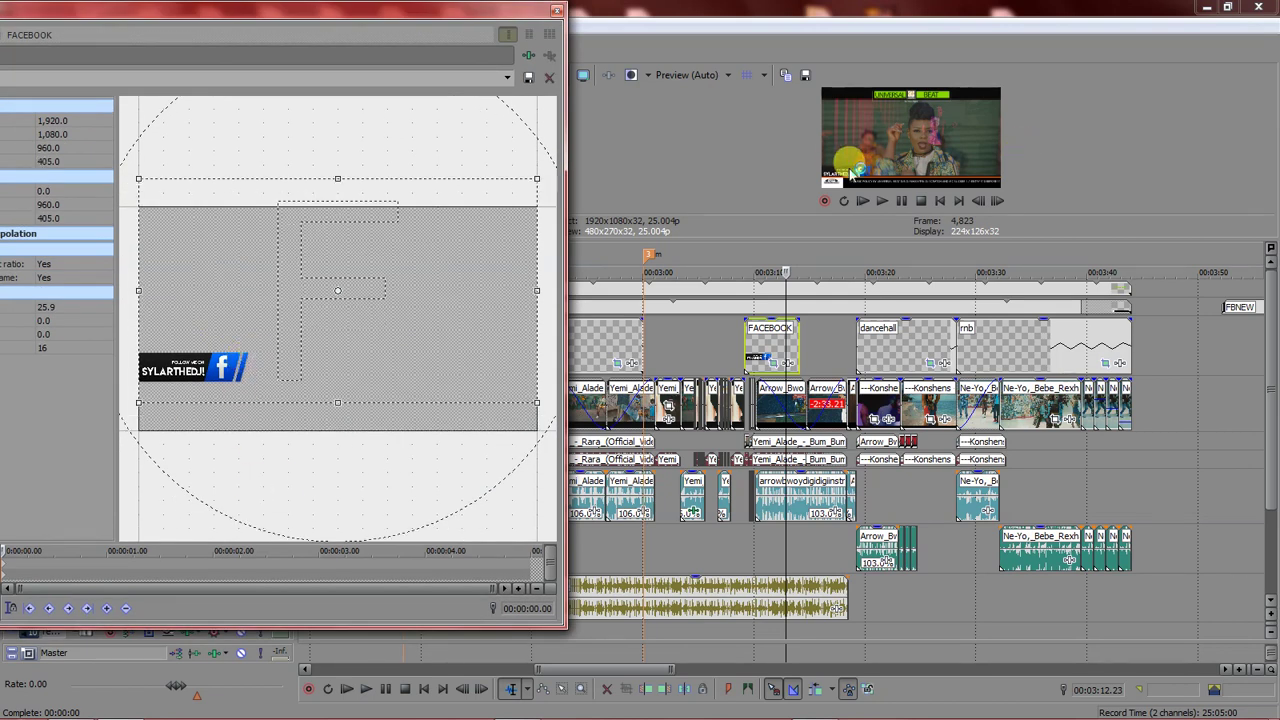
left_click_drag(203, 193, 192, 222)
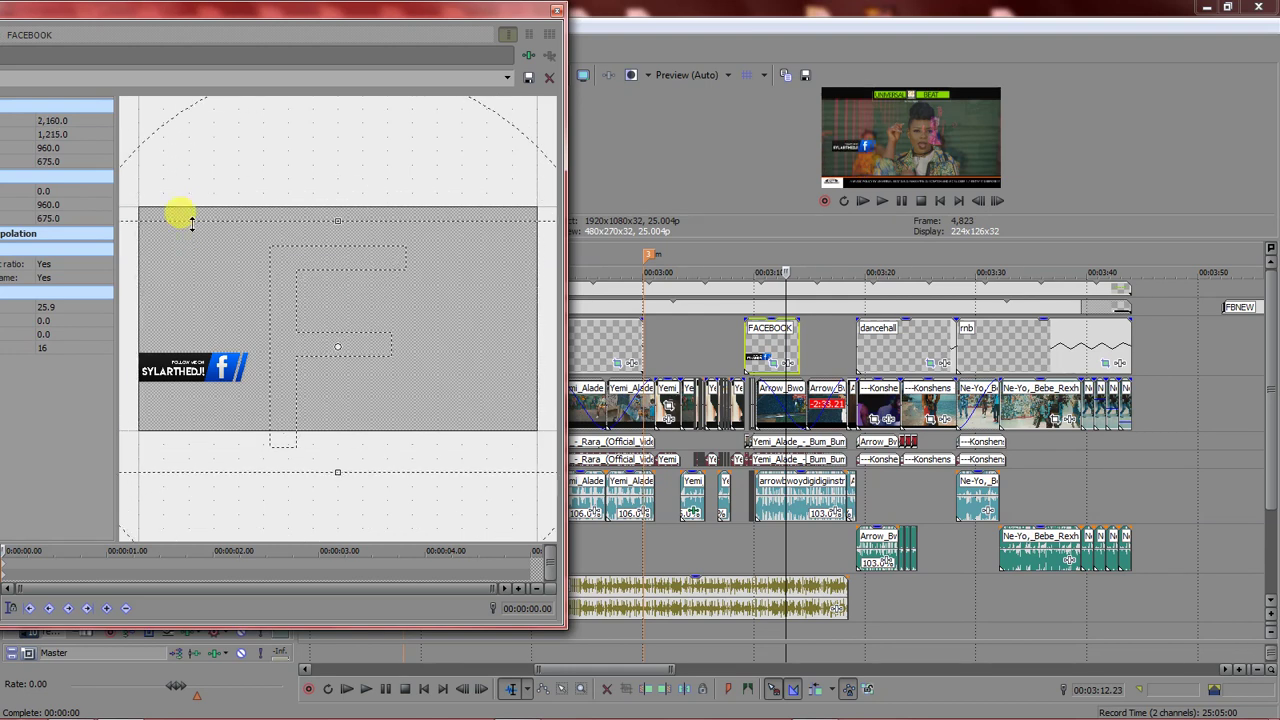
scroll(332, 205, "down", 3)
left_click_drag(503, 243, 600, 163)
left_click_drag(234, 434, 315, 331)
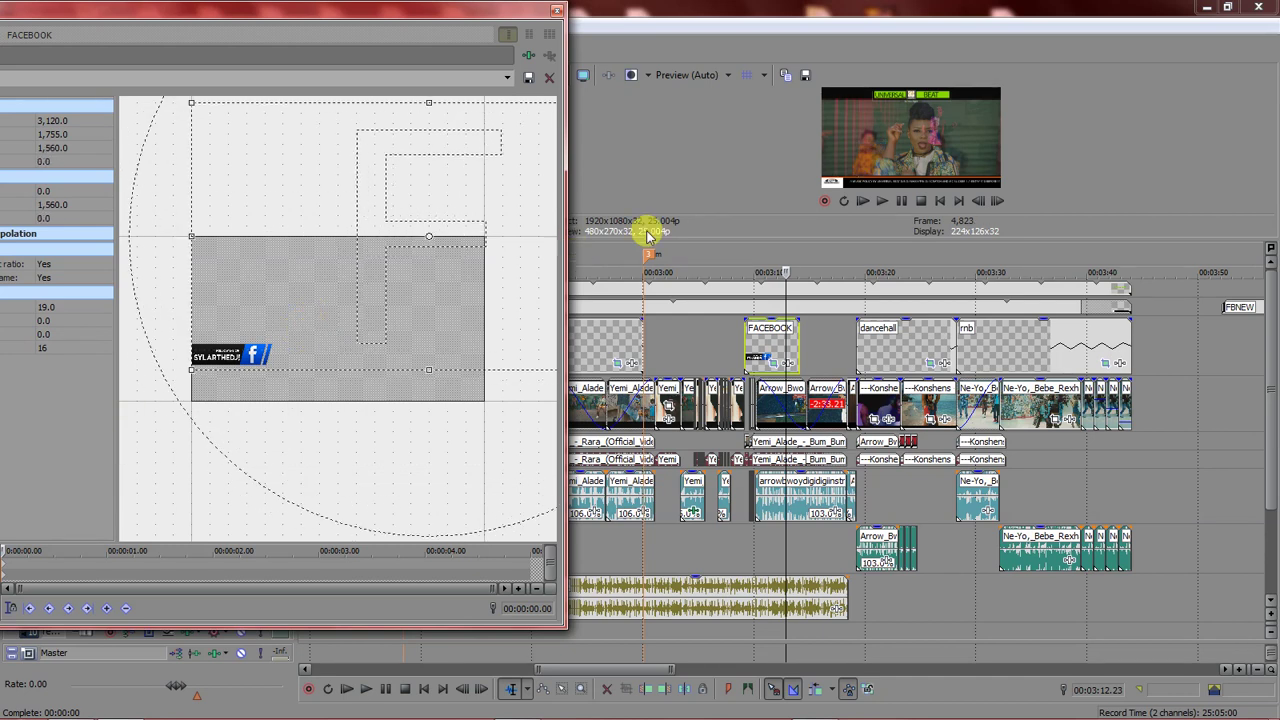
left_click(556, 10)
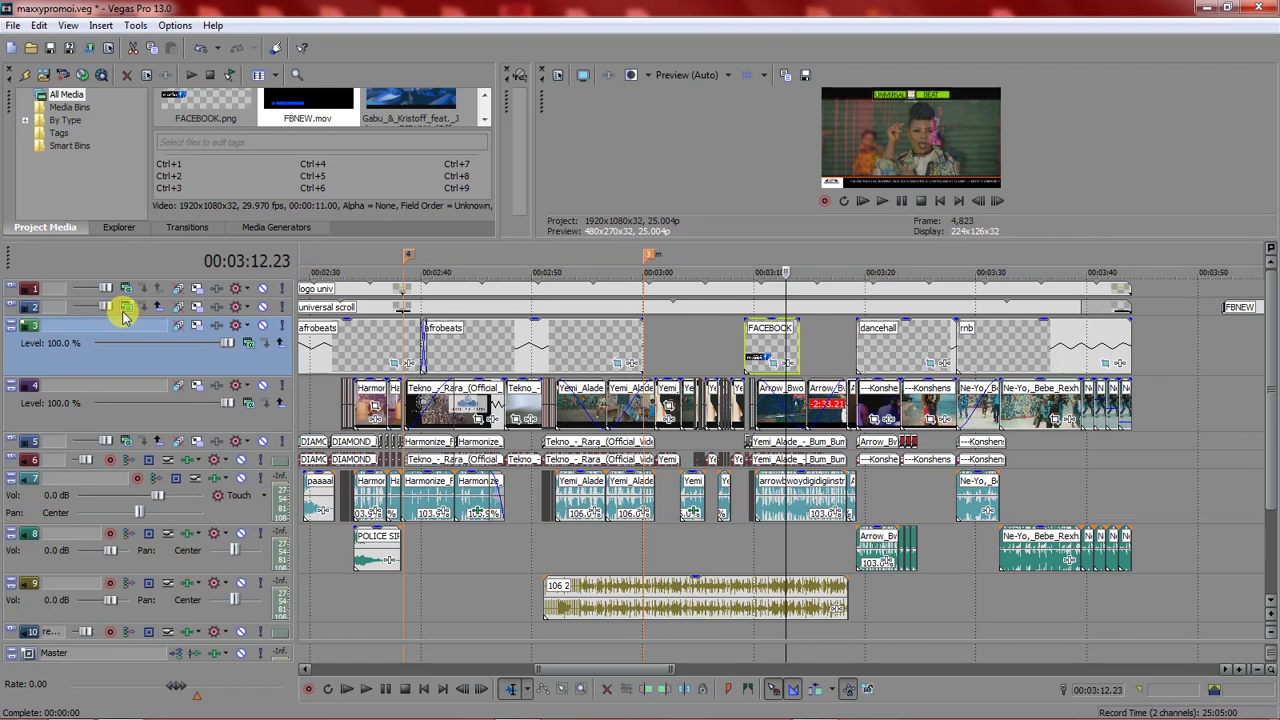
- Shorten the universal scroll clip by about 37 seconds and the logo univ clip by about 36 seconds, ending both before the FACEBOOK clip
double_click(593, 307)
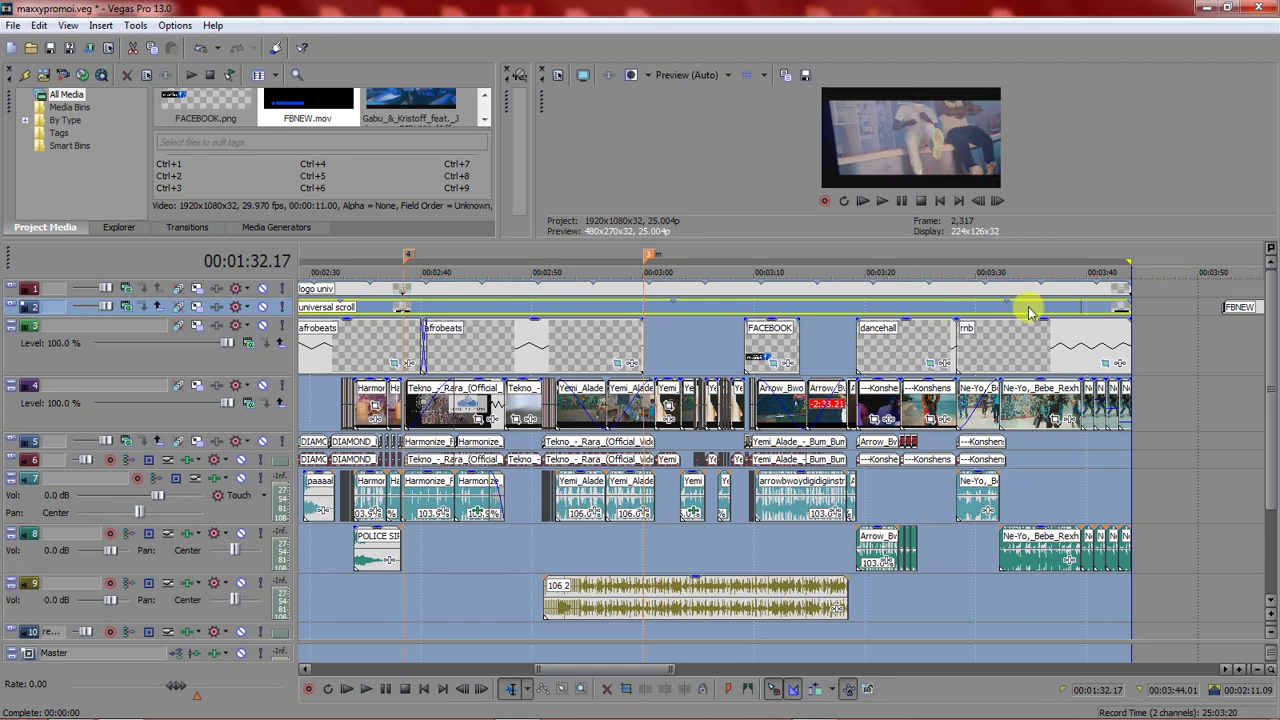
left_click_drag(1130, 305, 715, 294)
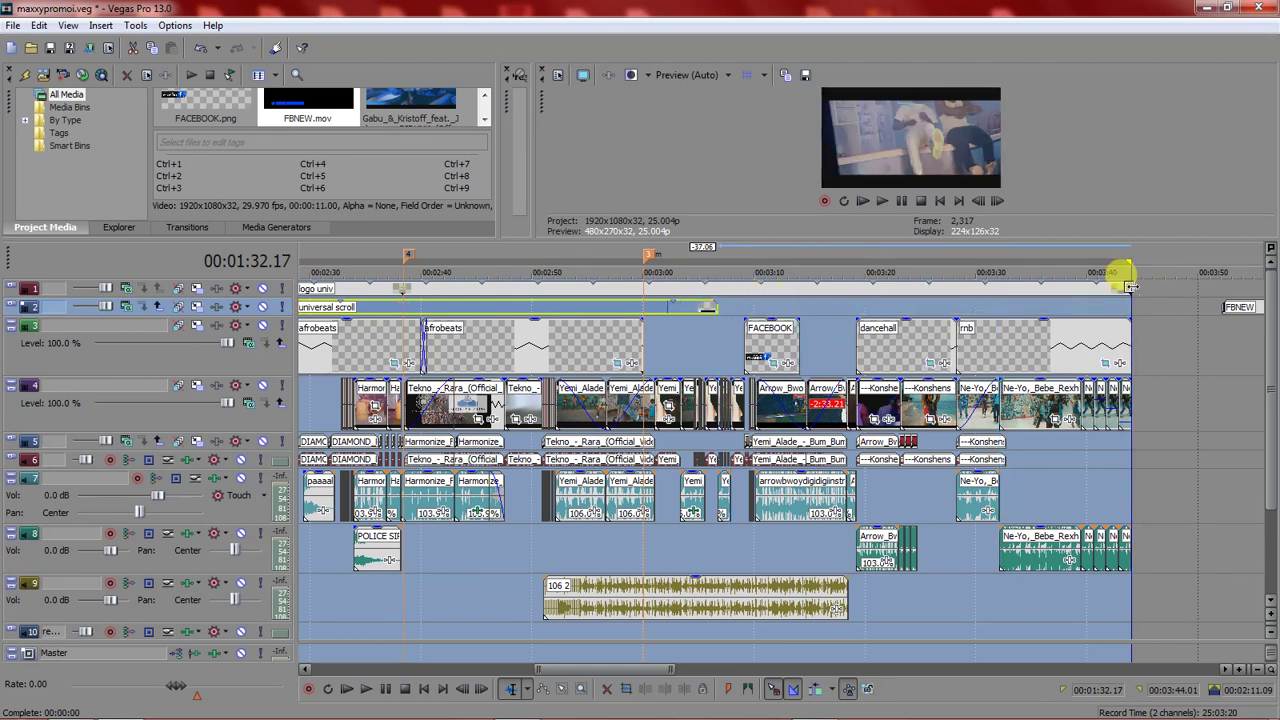
left_click_drag(1130, 287, 725, 289)
- Reopen Pan/Crop for the FACEBOOK clip with the cursor at 00:03:12.01 and shift the crop frame's centre to X 360
left_click(777, 289)
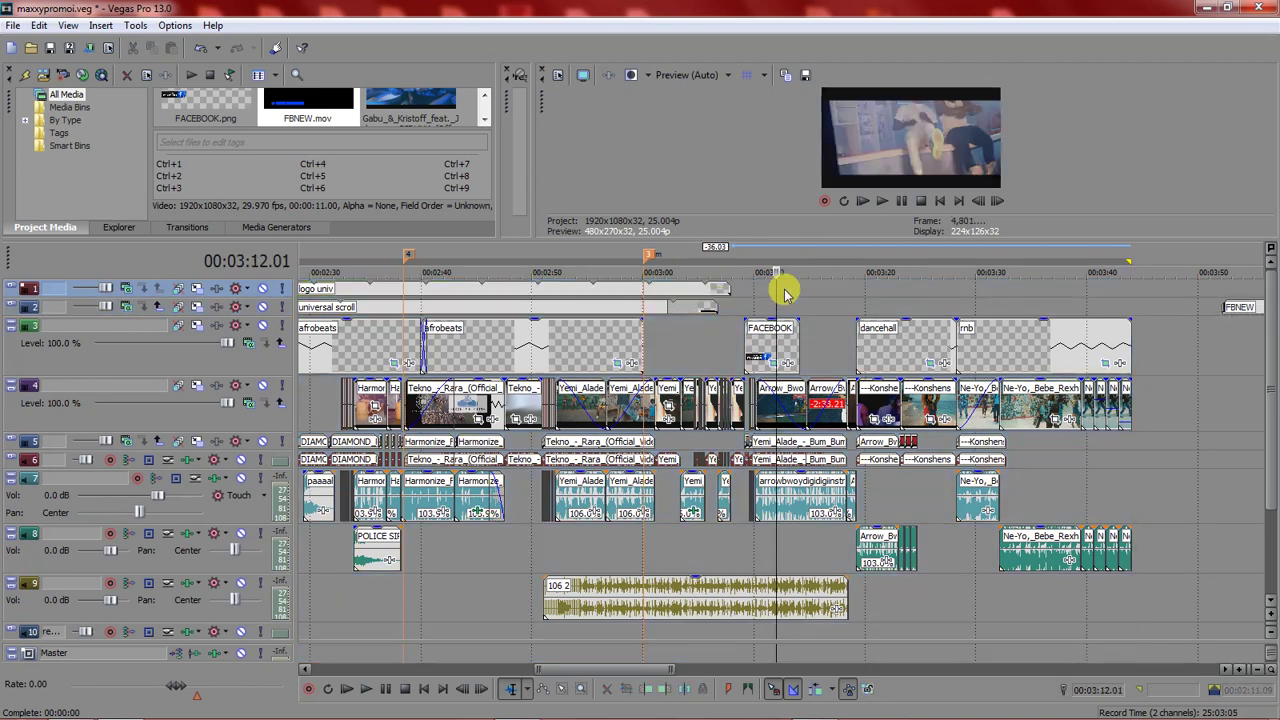
scroll(785, 293, "up", 2)
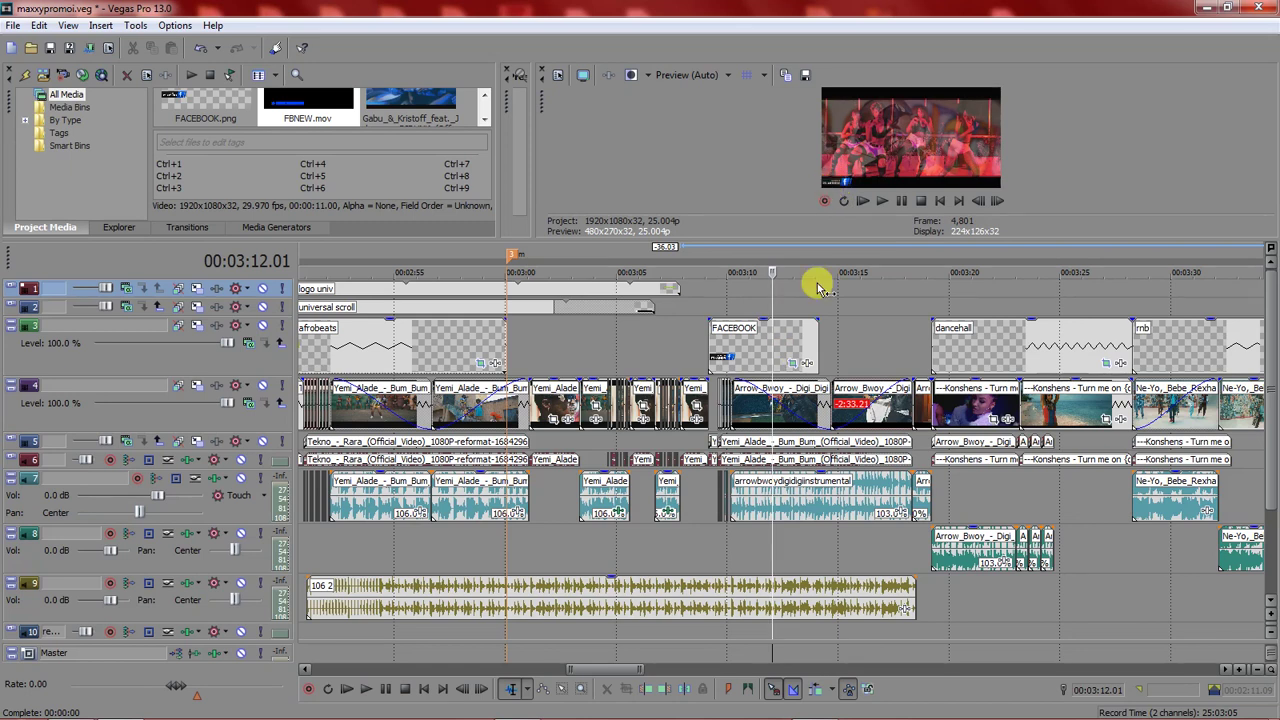
left_click(795, 365)
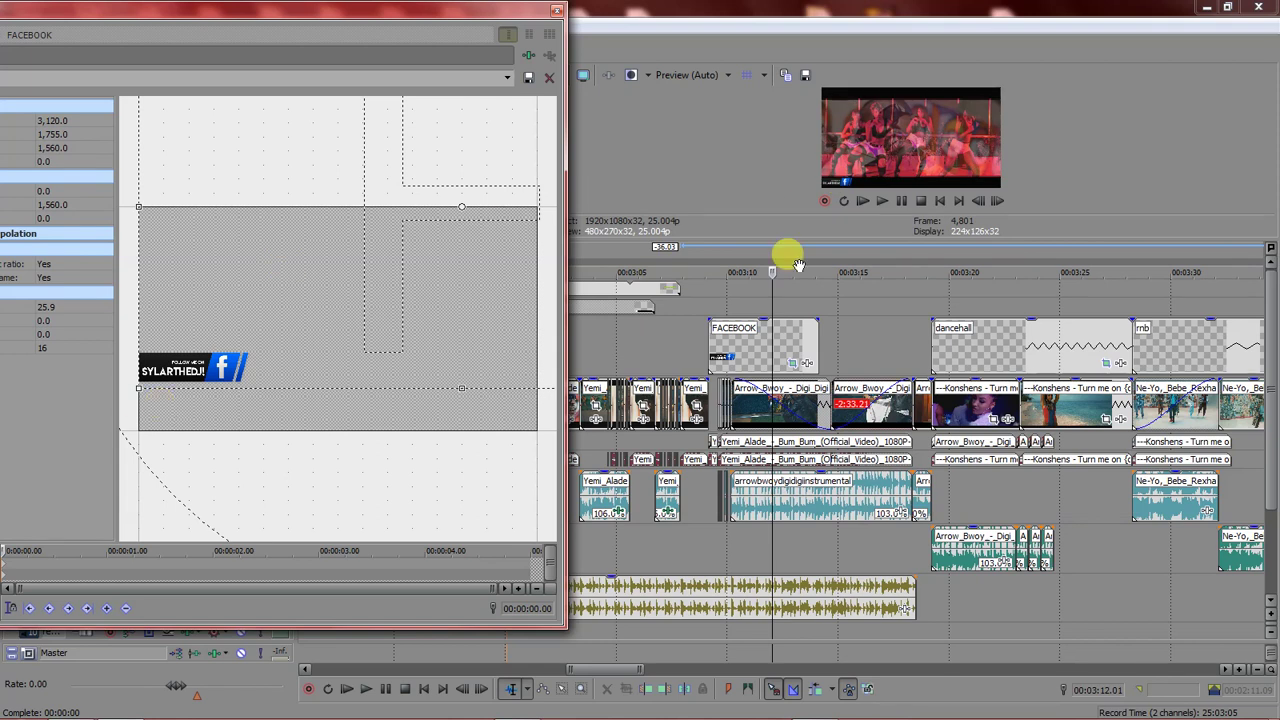
left_click_drag(341, 364, 102, 360)
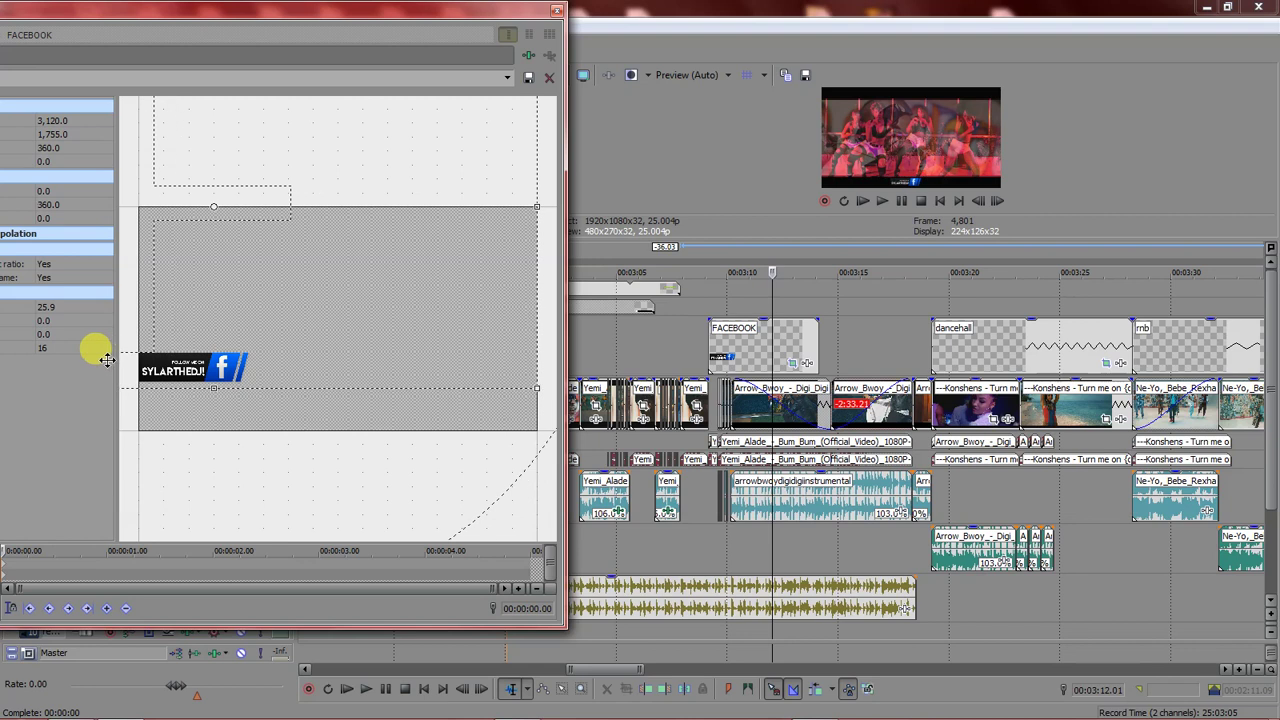
scroll(250, 353, "down", 1)
scroll(266, 337, "down", 4)
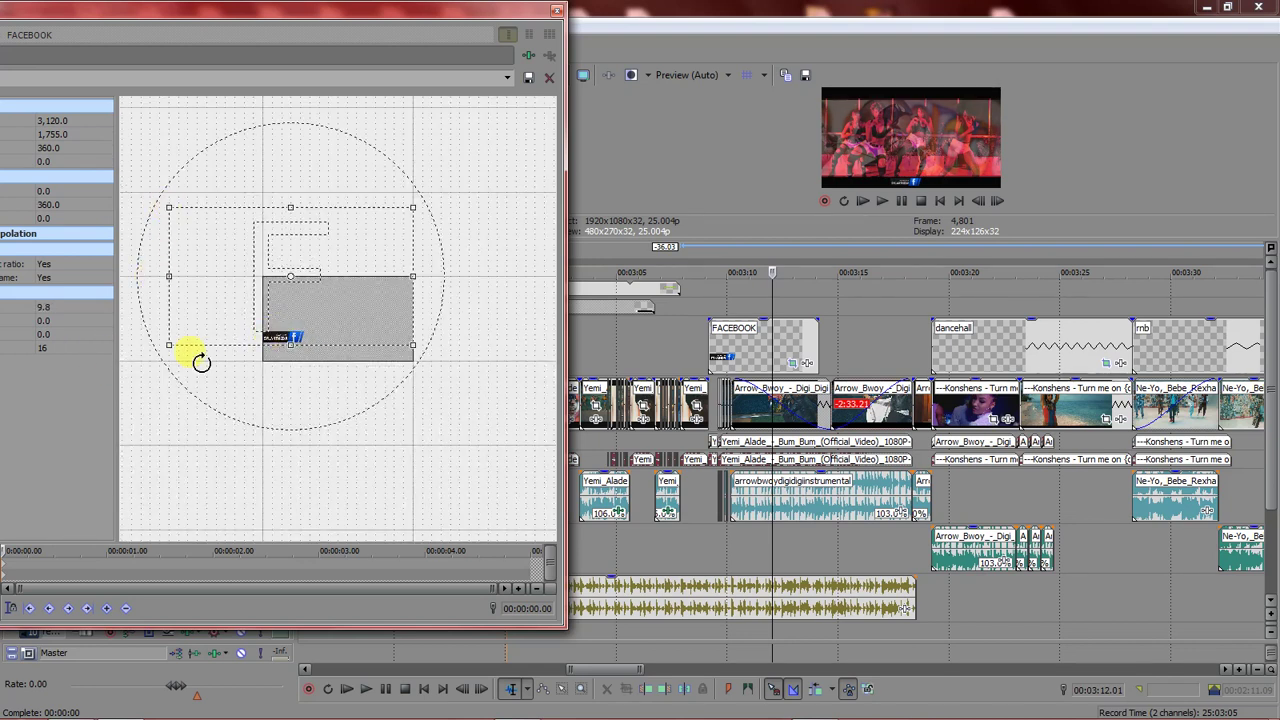
left_click(397, 315)
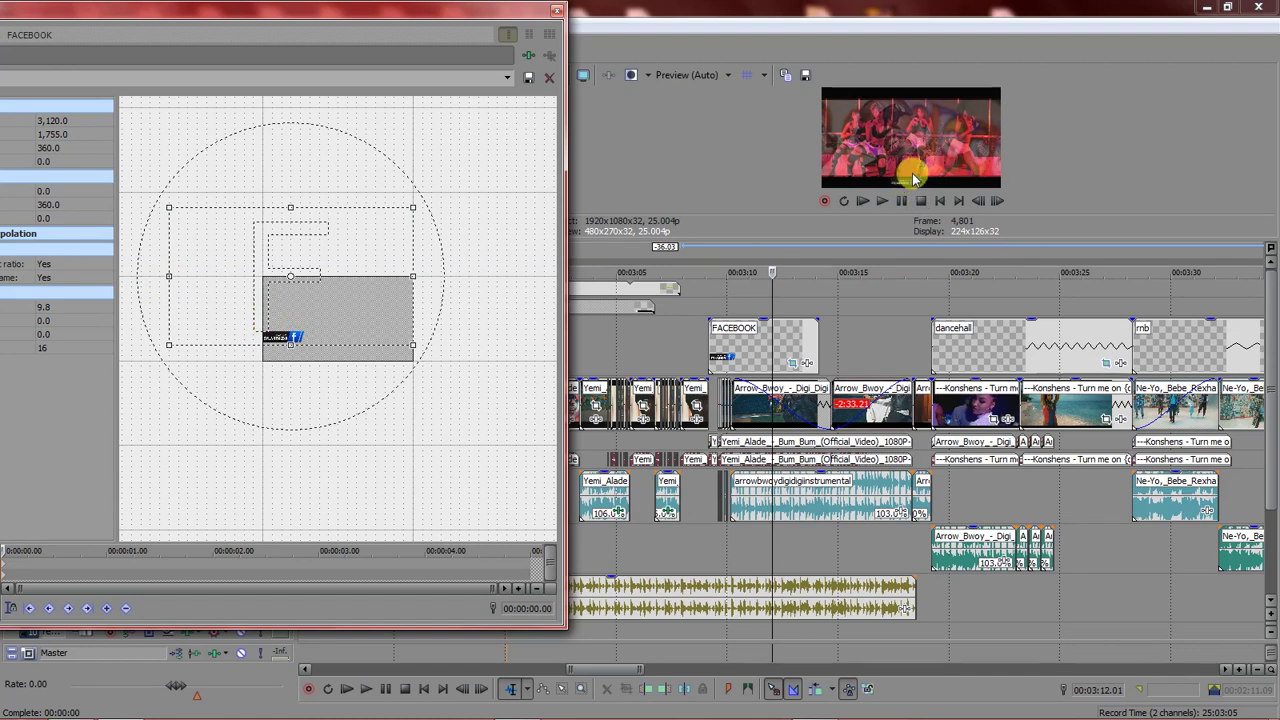
- Reduce the FACEBOOK clip's crop frame to 1,920 x 1,080, centre it at X 960 and Y 1,215, and close Pan/Crop
left_click_drag(348, 320, 276, 328)
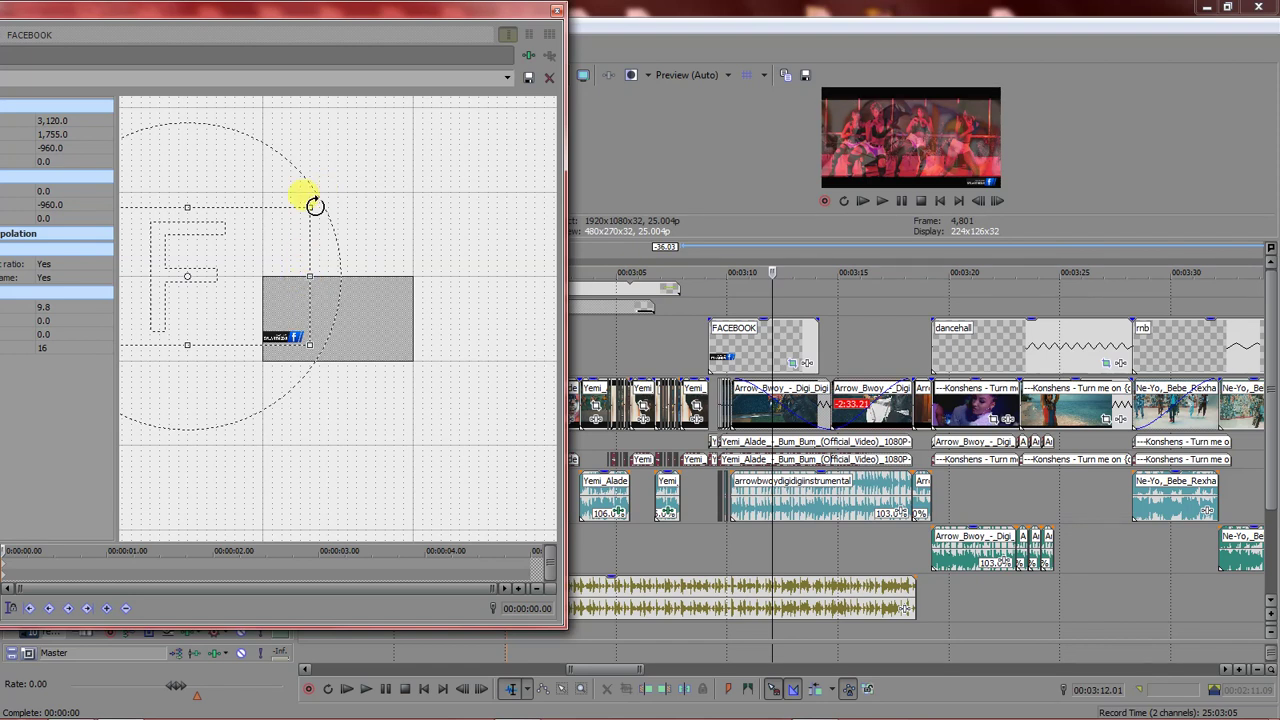
left_click_drag(294, 216, 284, 284)
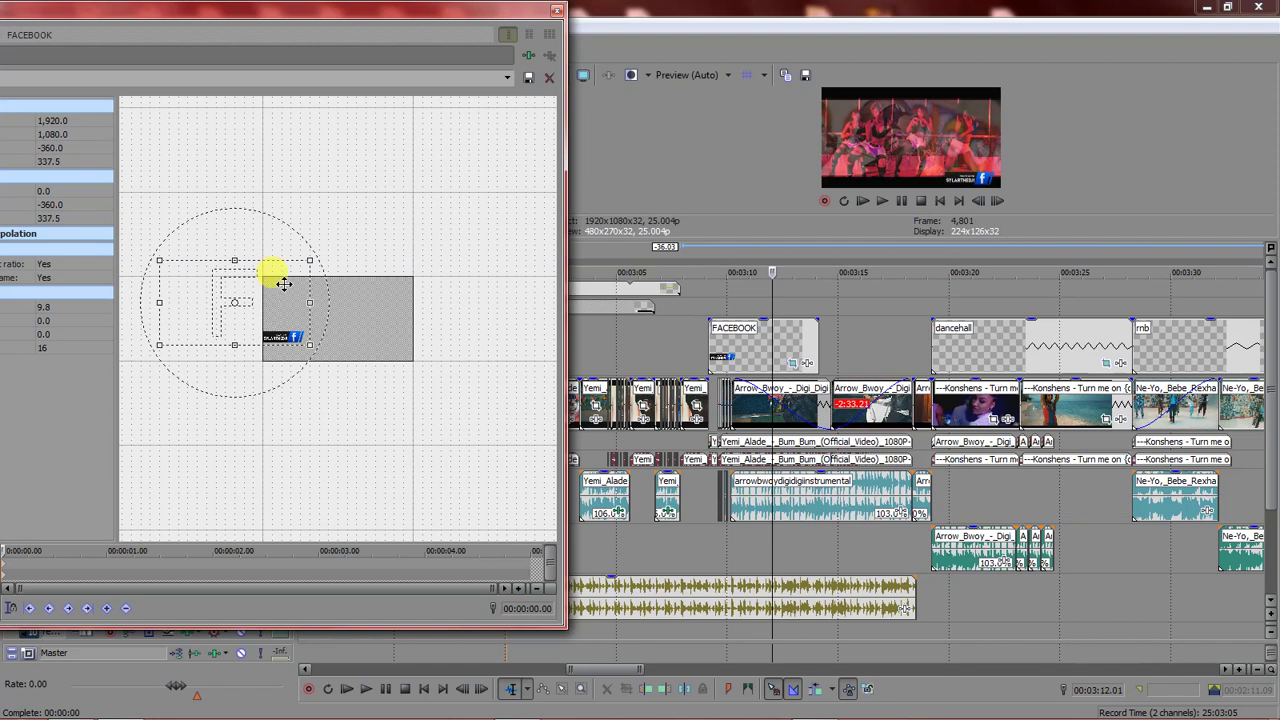
key("Left")
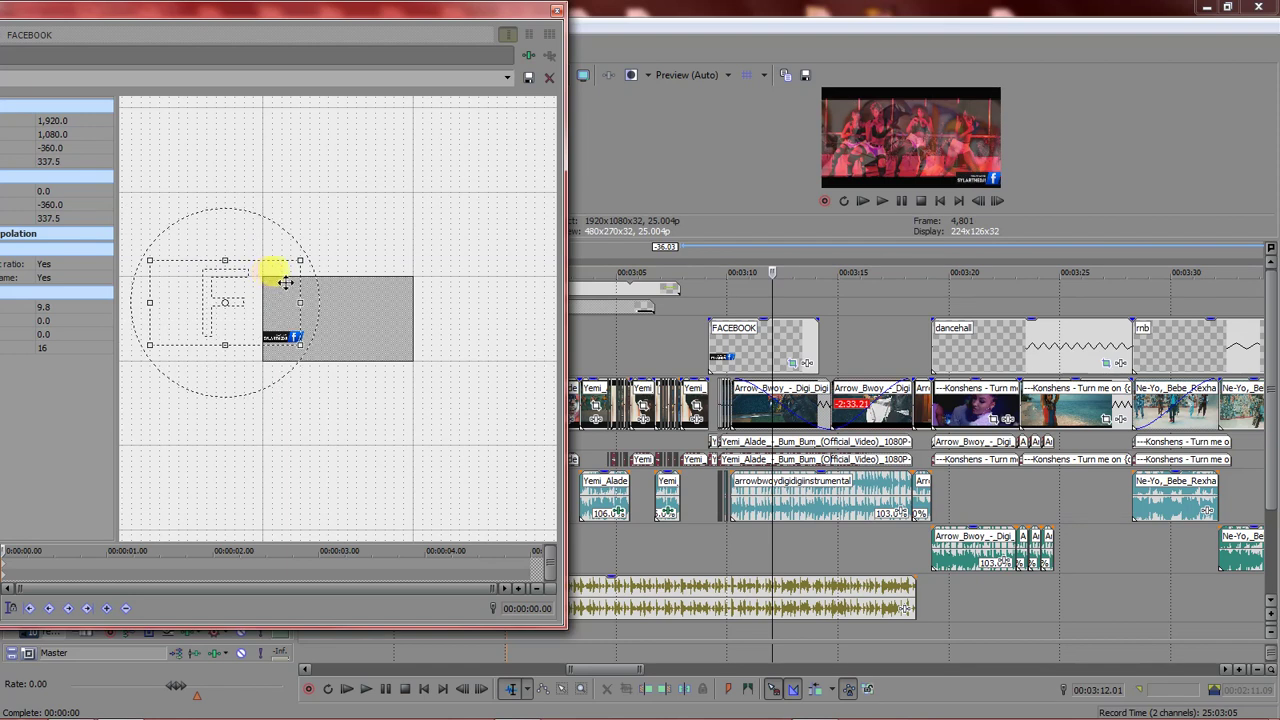
key("Right")
left_click_drag(276, 287, 367, 354)
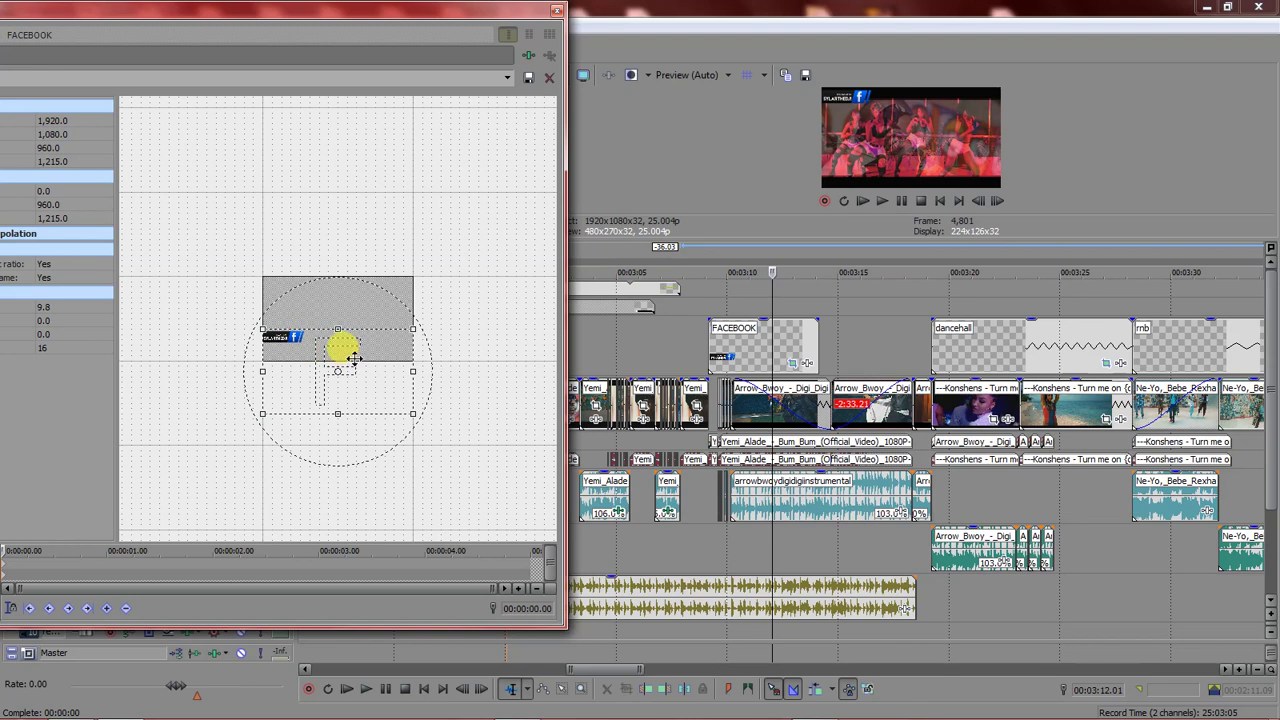
left_click(556, 10)
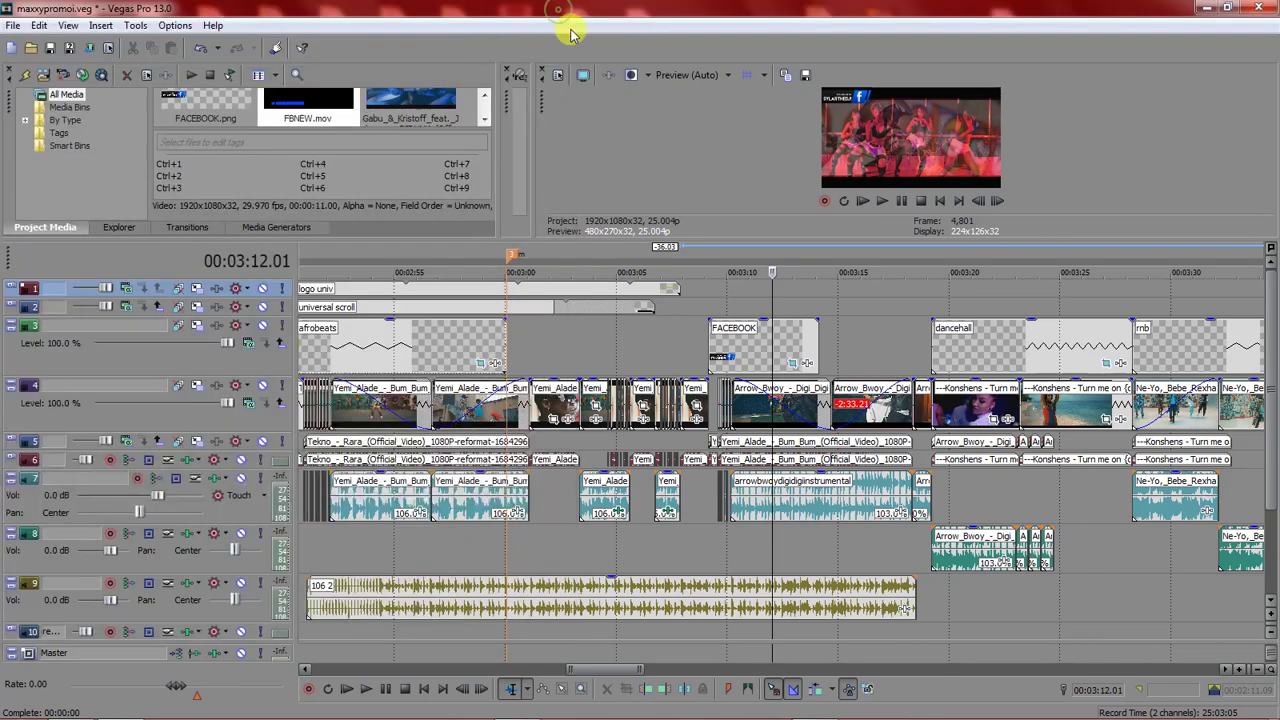
- Delete the FACEBOOK clip from track 3 and leave the Help window closed
left_click(734, 344)
key("Delete")
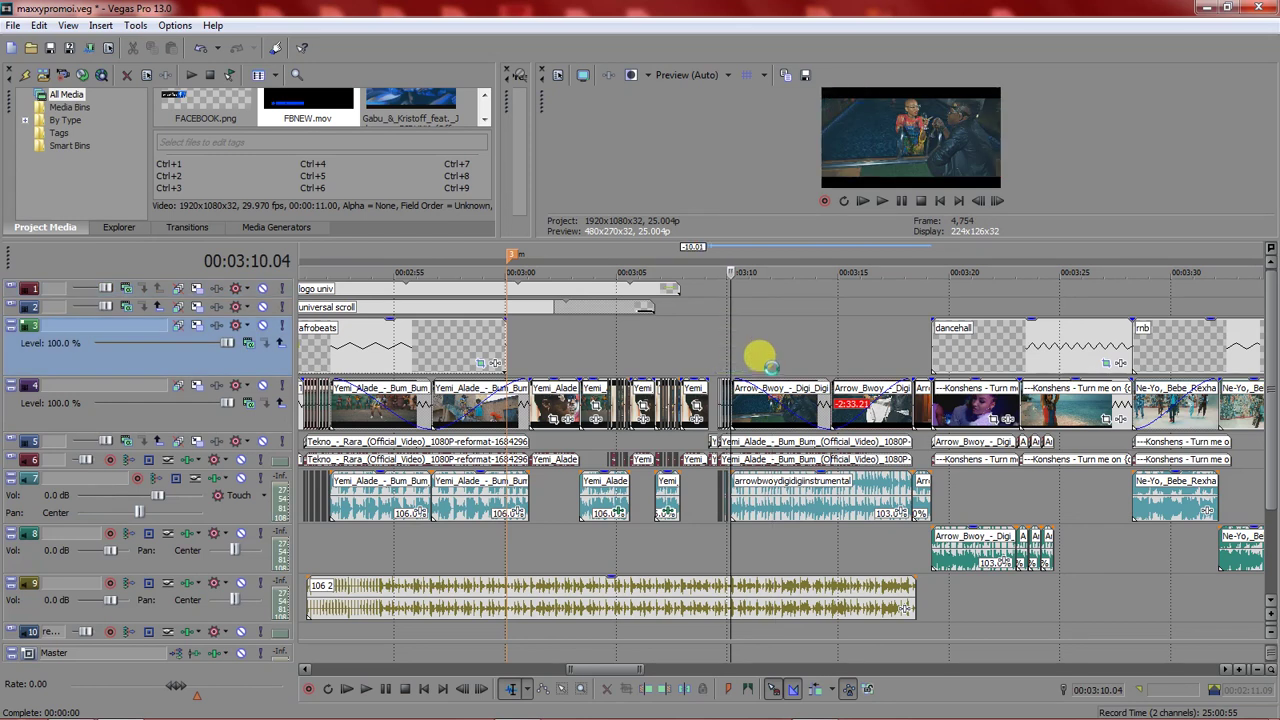
key("F1")
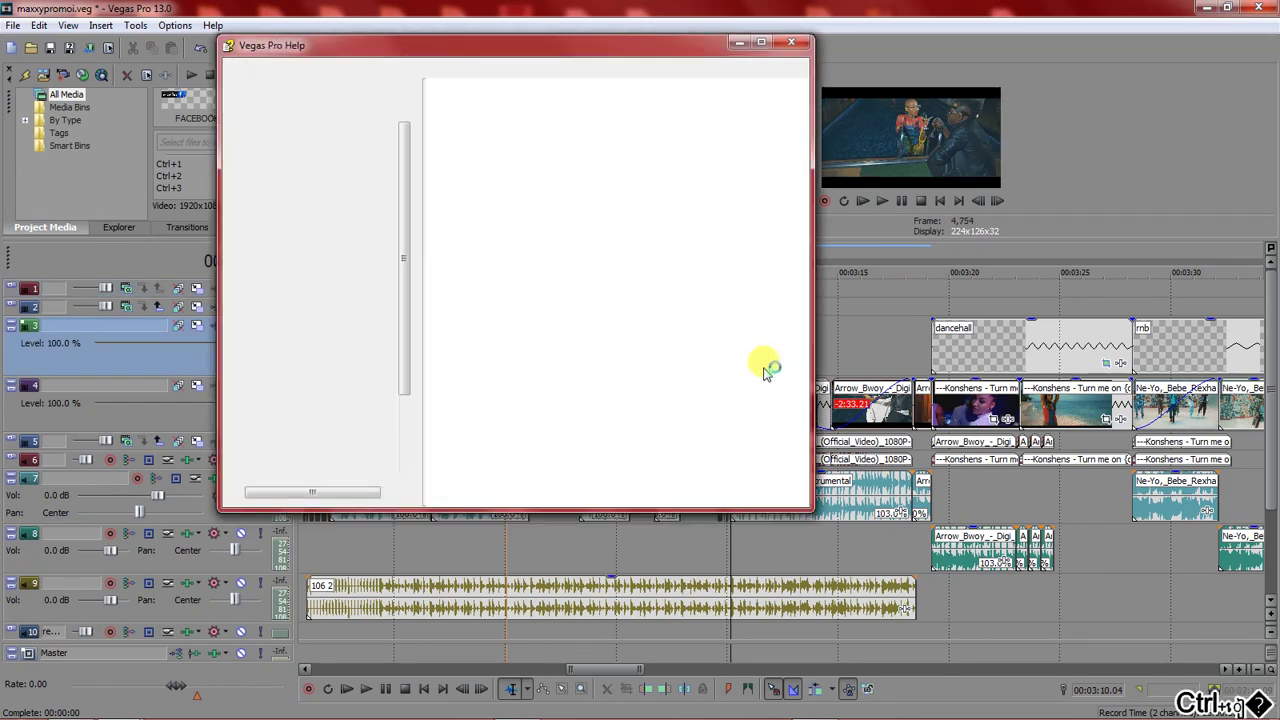
left_click(800, 44)
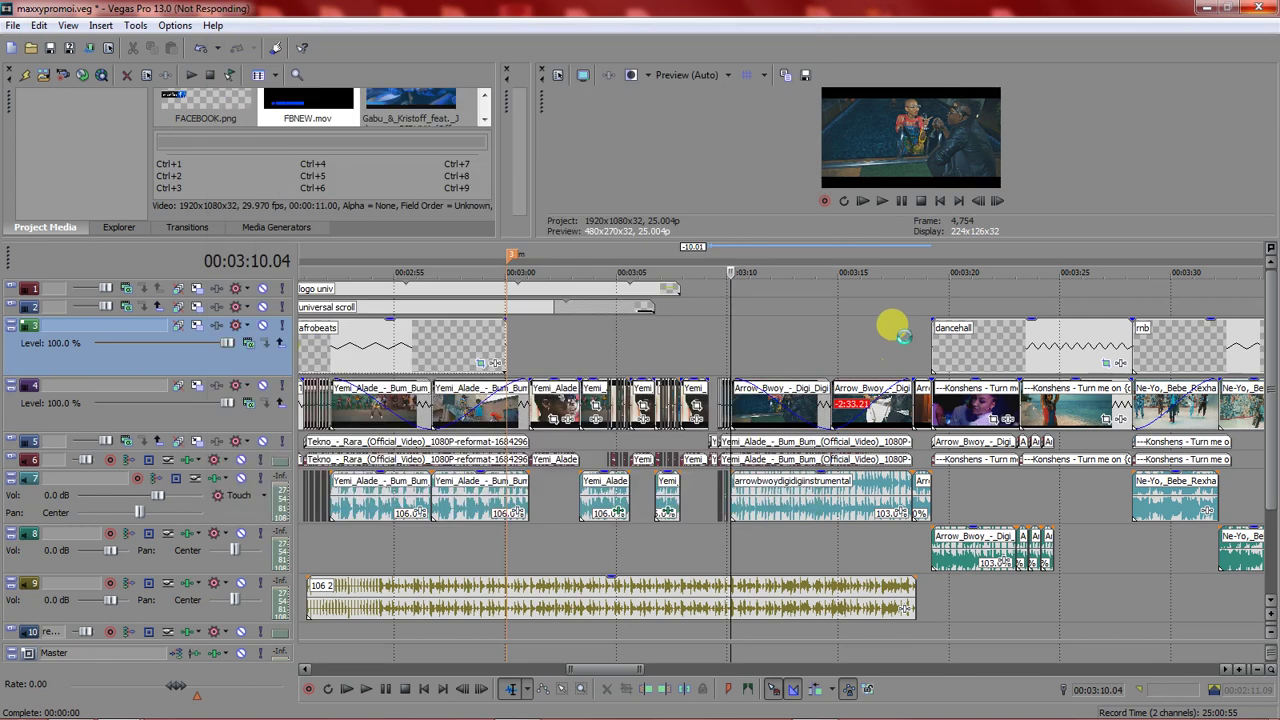
- Move the FBNEW clip to track 3 in the gap before the dancehall clip and preview it full screen at 00:03:09.04
left_click(893, 327)
scroll(1020, 410, "down", 5)
left_click(985, 313)
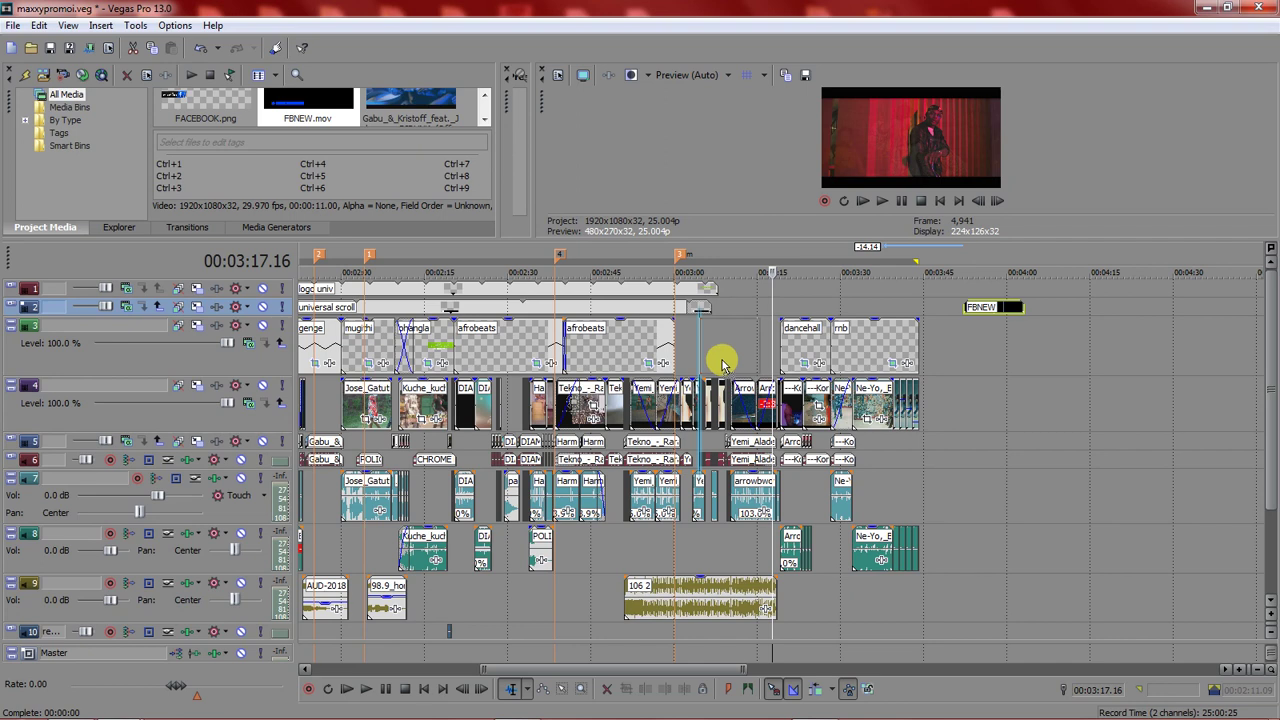
left_click_drag(722, 362, 730, 345)
left_click(730, 345)
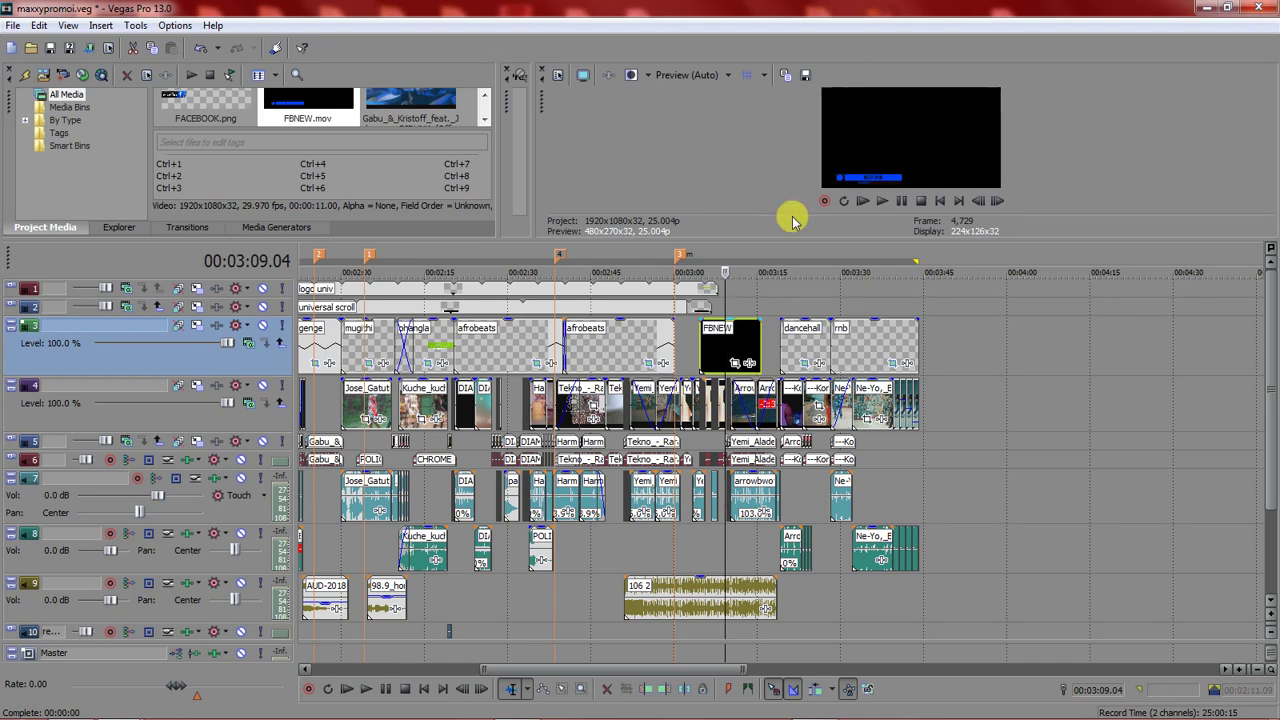
left_click(581, 80)
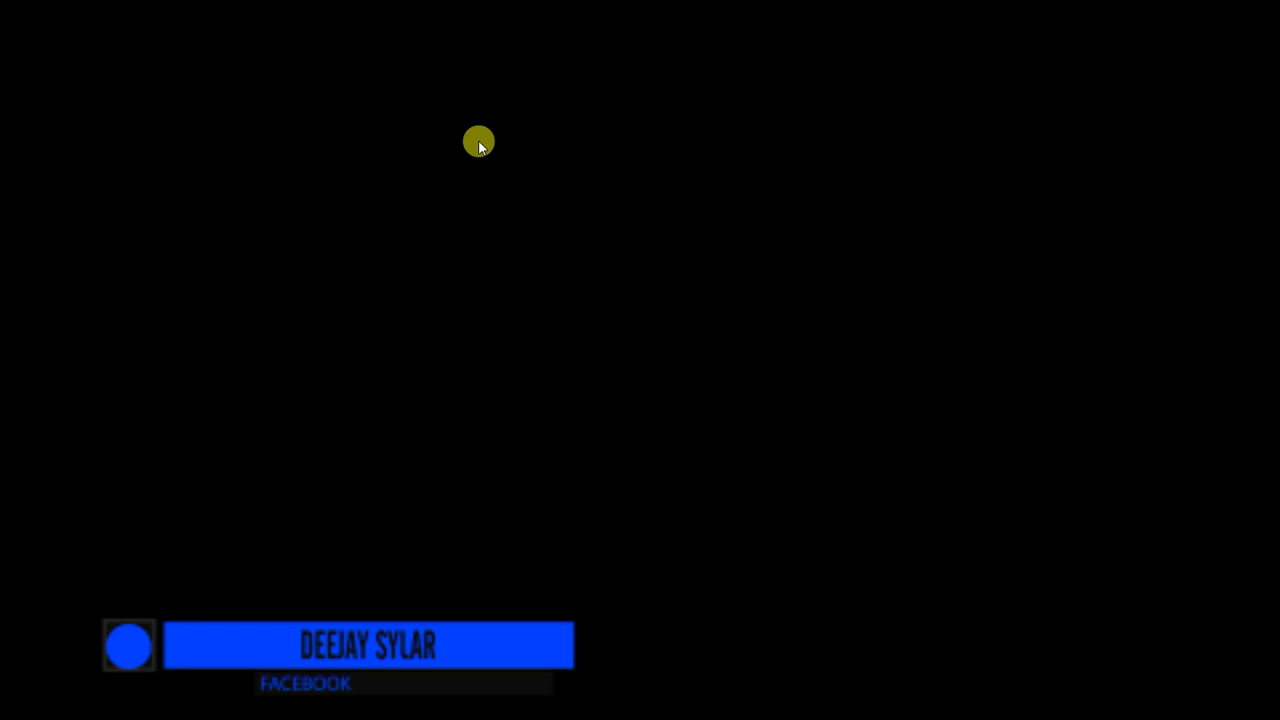
key("Escape")
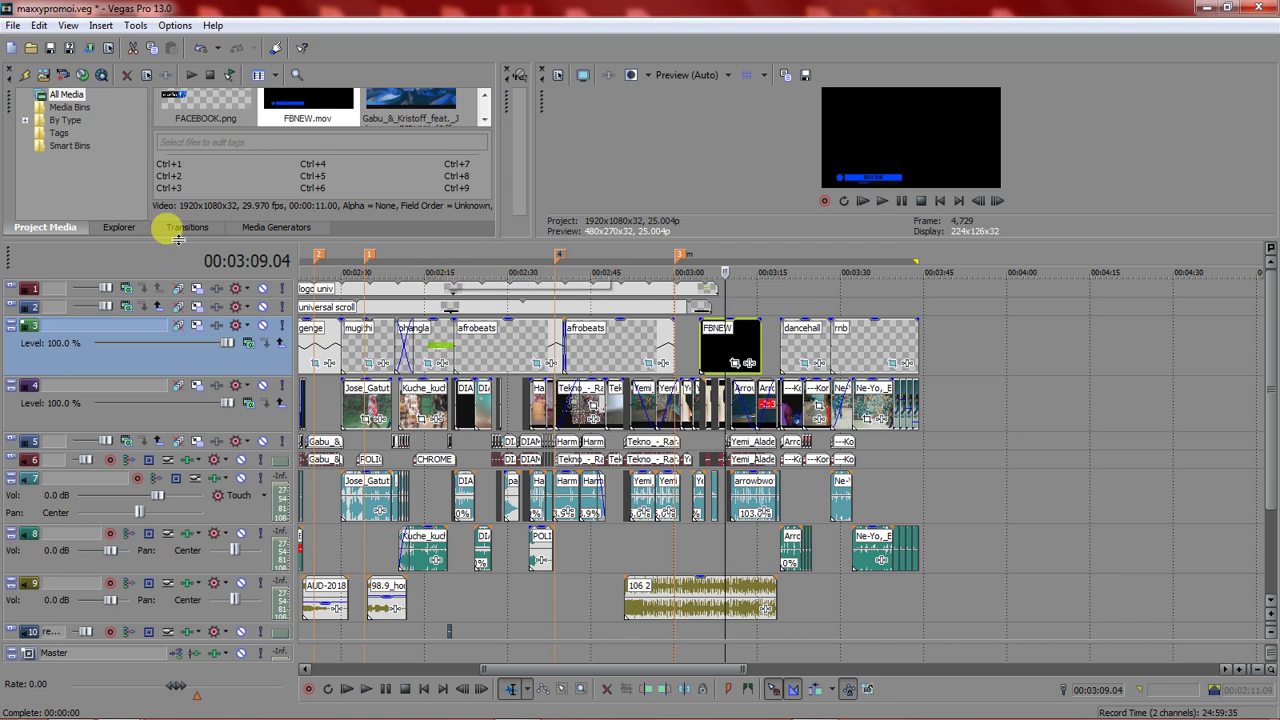
- Apply the Chroma Keyer effect to the FBNEW clip and bring its settings window fully into reach
left_click(240, 227)
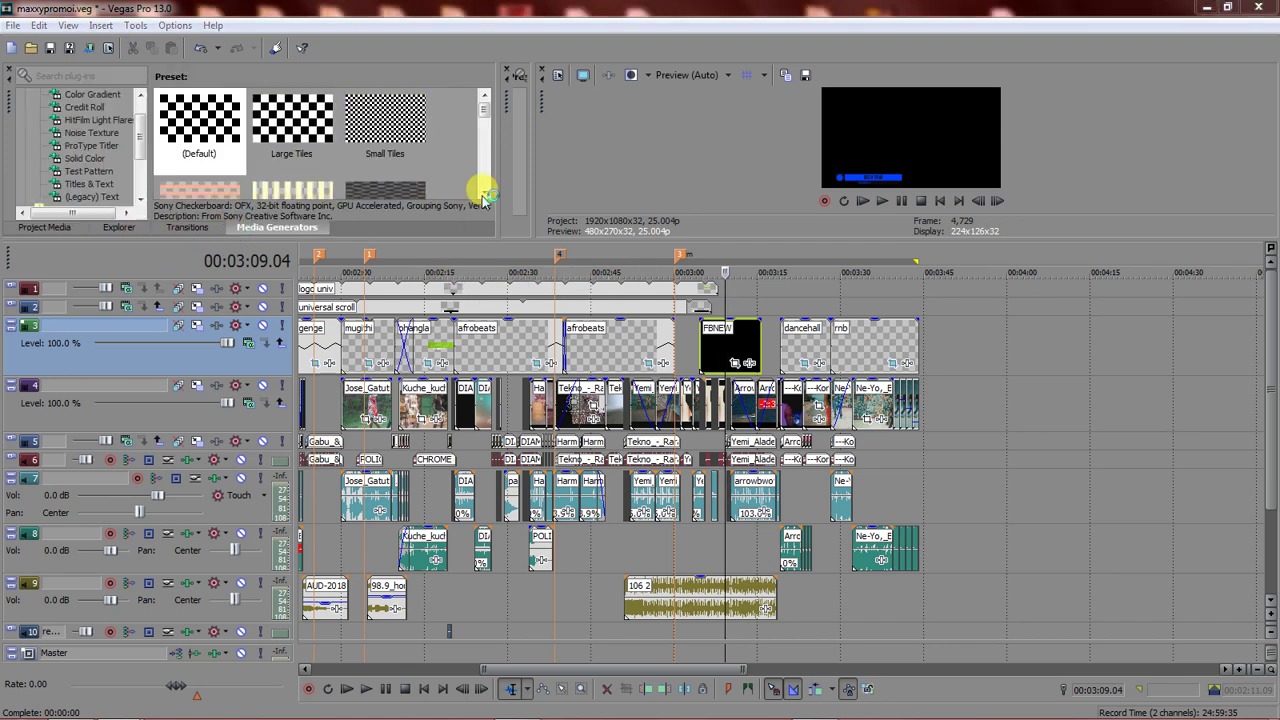
key("alt+8")
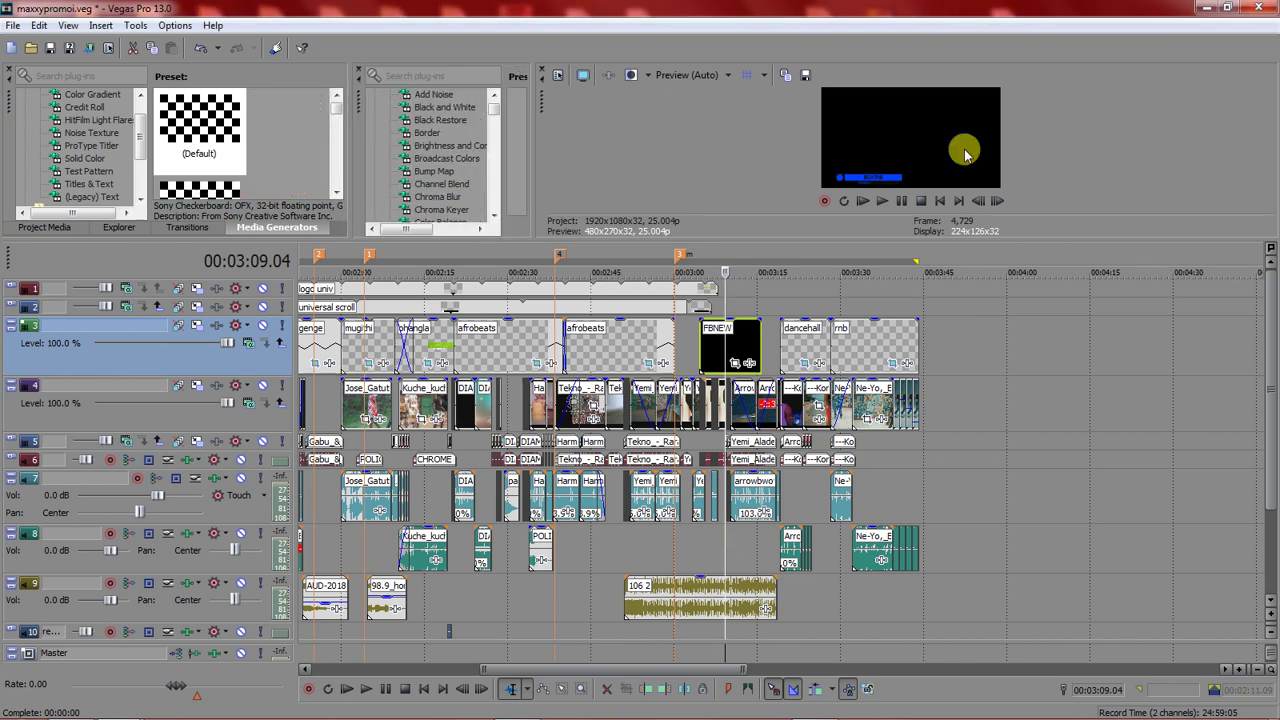
scroll(488, 135, "down", 3)
scroll(493, 117, "down", 1)
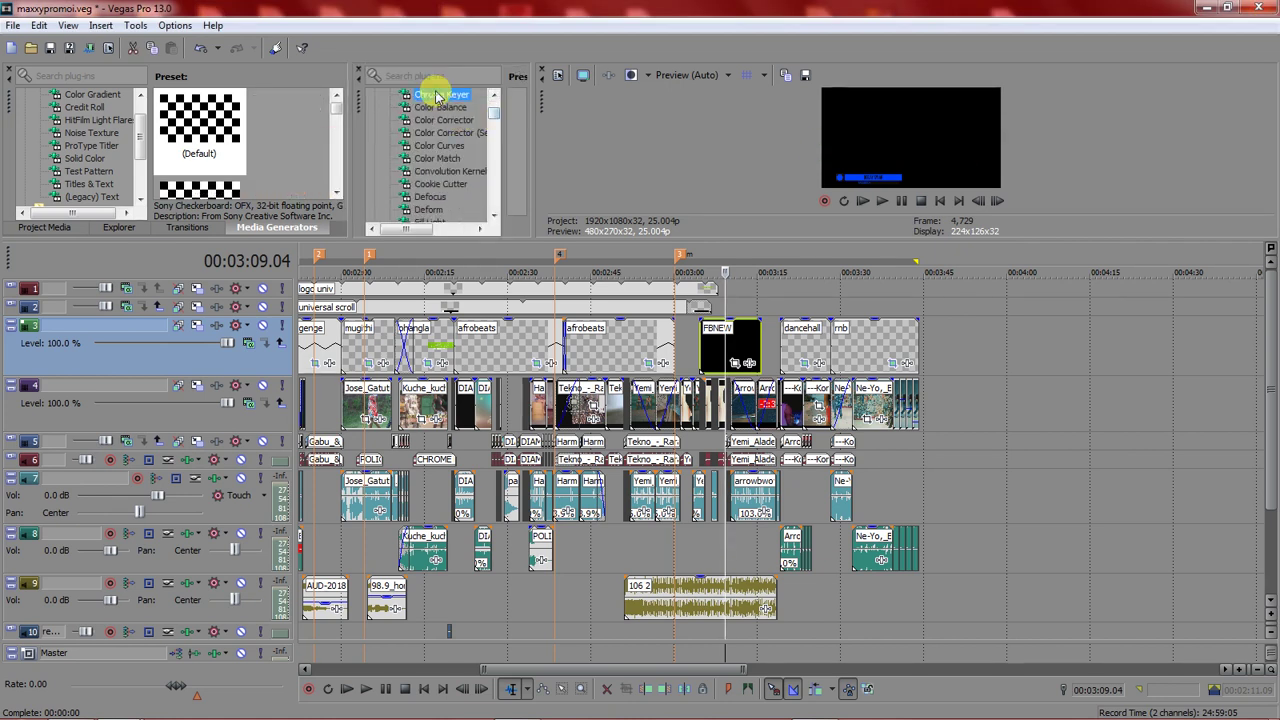
left_click_drag(436, 97, 706, 340)
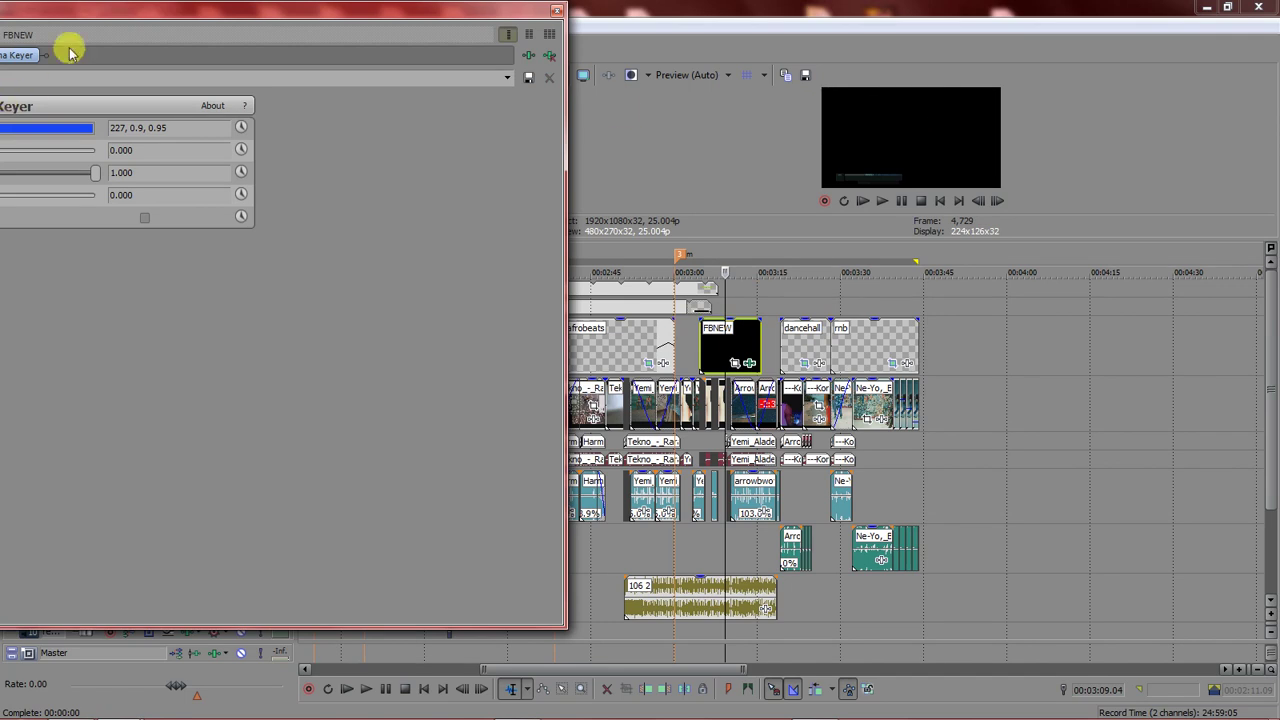
left_click_drag(112, 20, 341, 29)
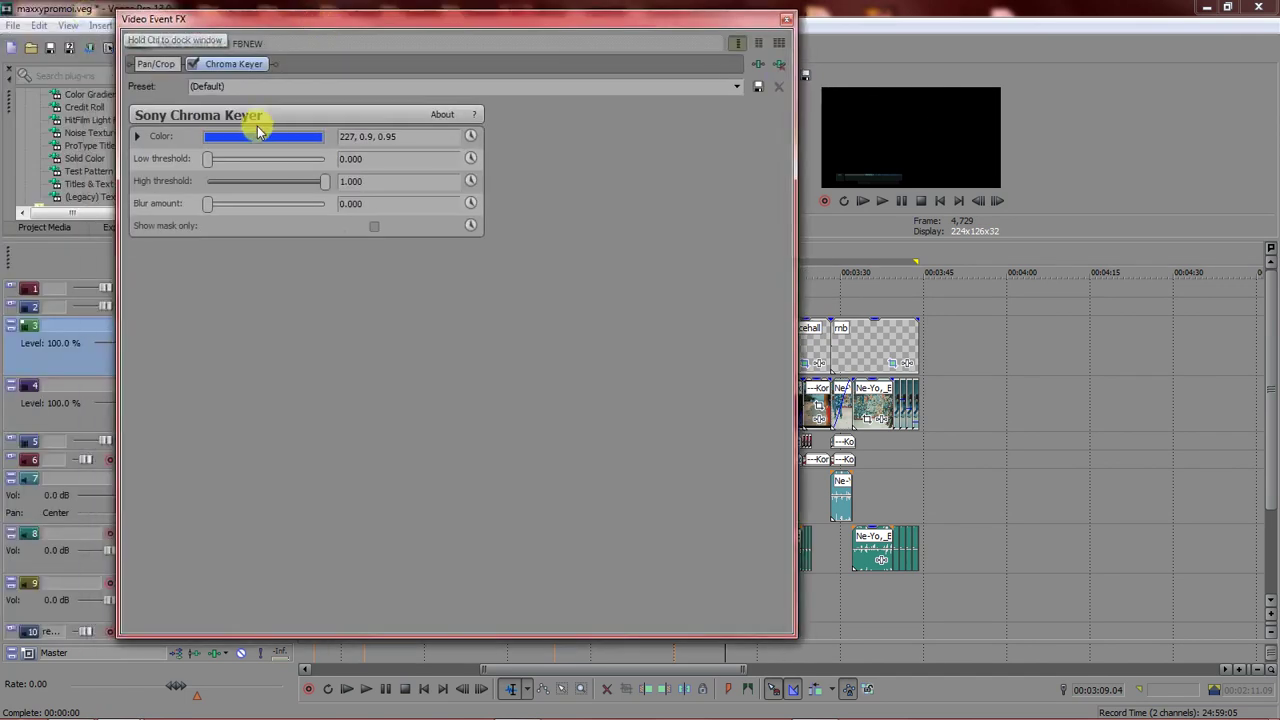
- Try different key colours for the FBNEW clip's Chroma Keyer, ending with black (0, 0.0, 0.0)
left_click(262, 136)
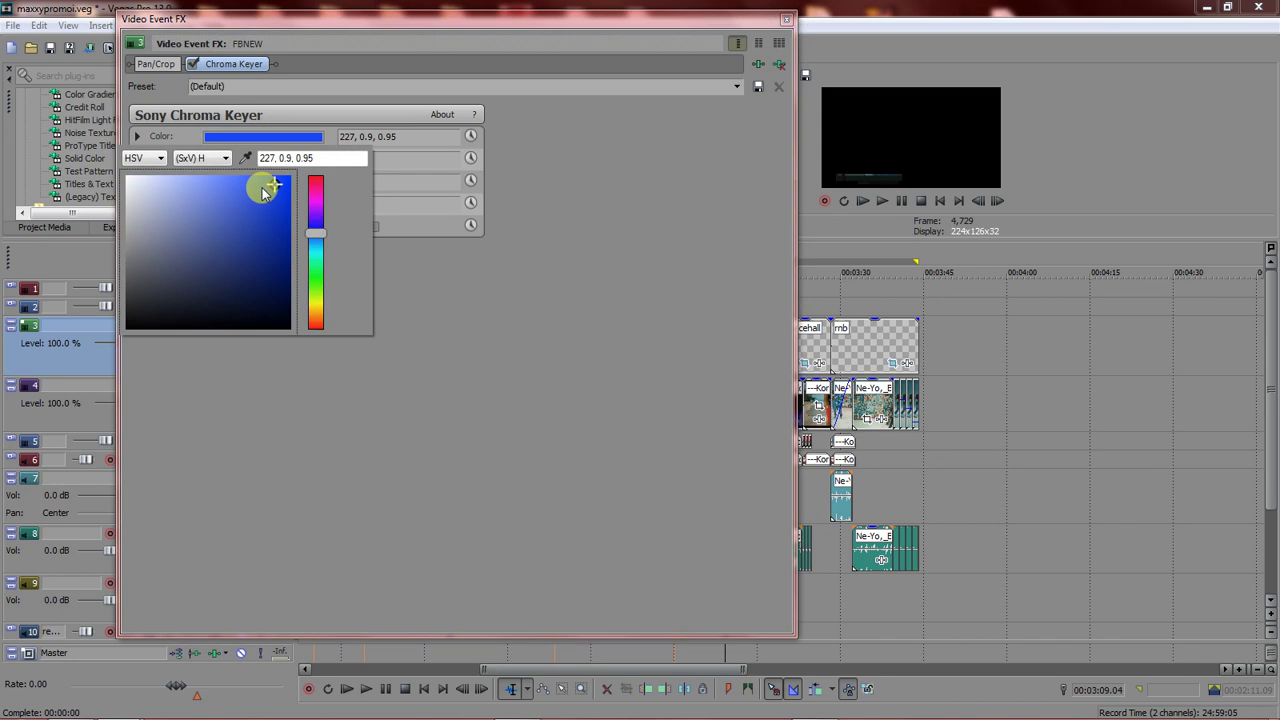
left_click_drag(274, 189, 66, 326)
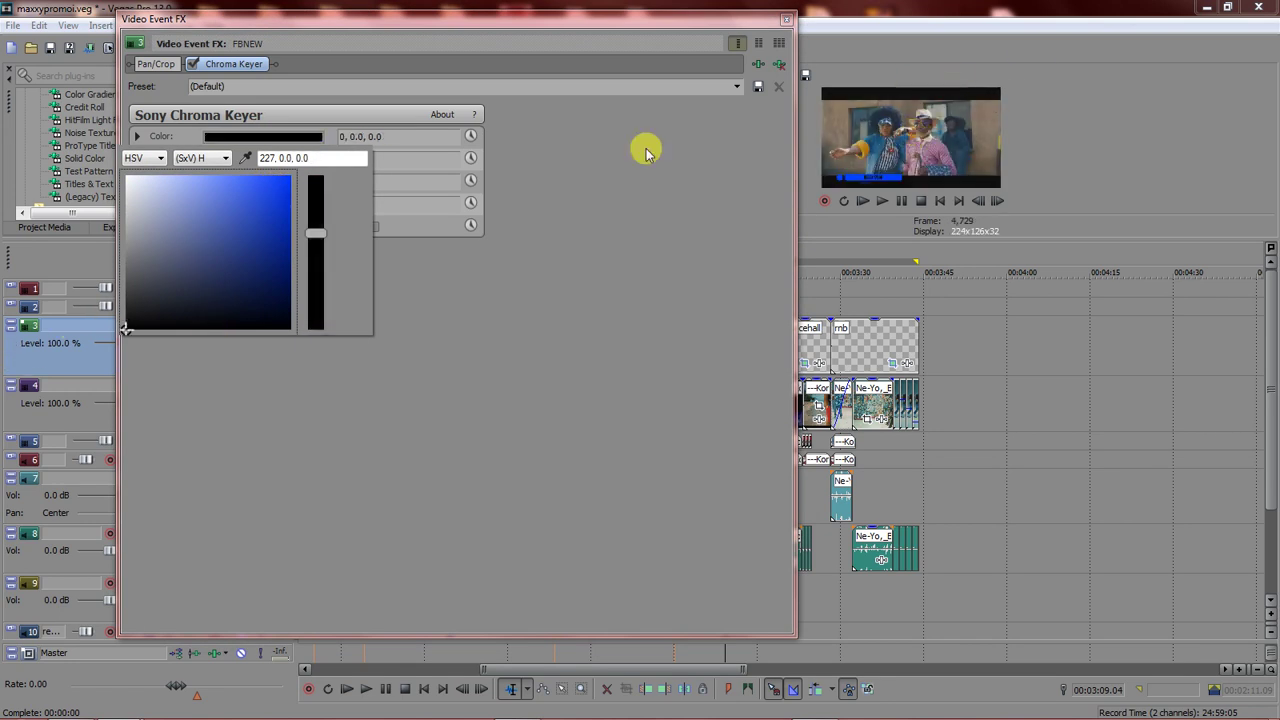
left_click_drag(122, 331, 314, 157)
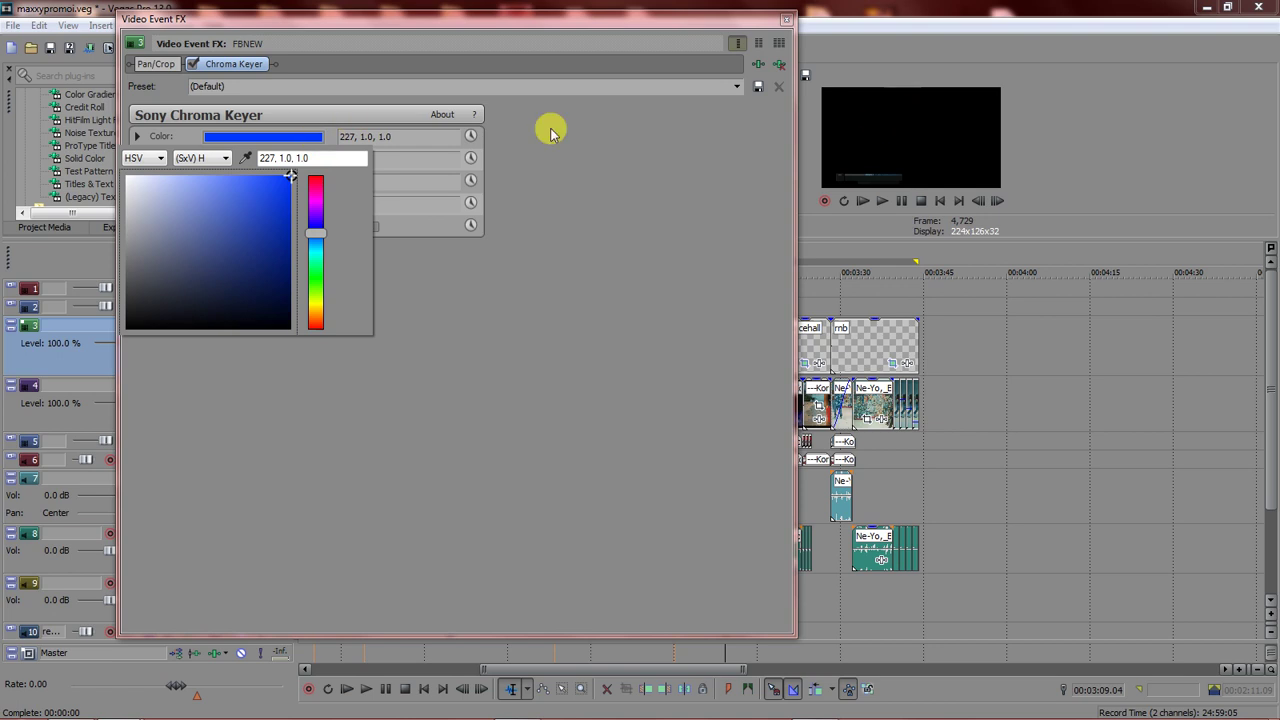
left_click_drag(286, 177, 30, 378)
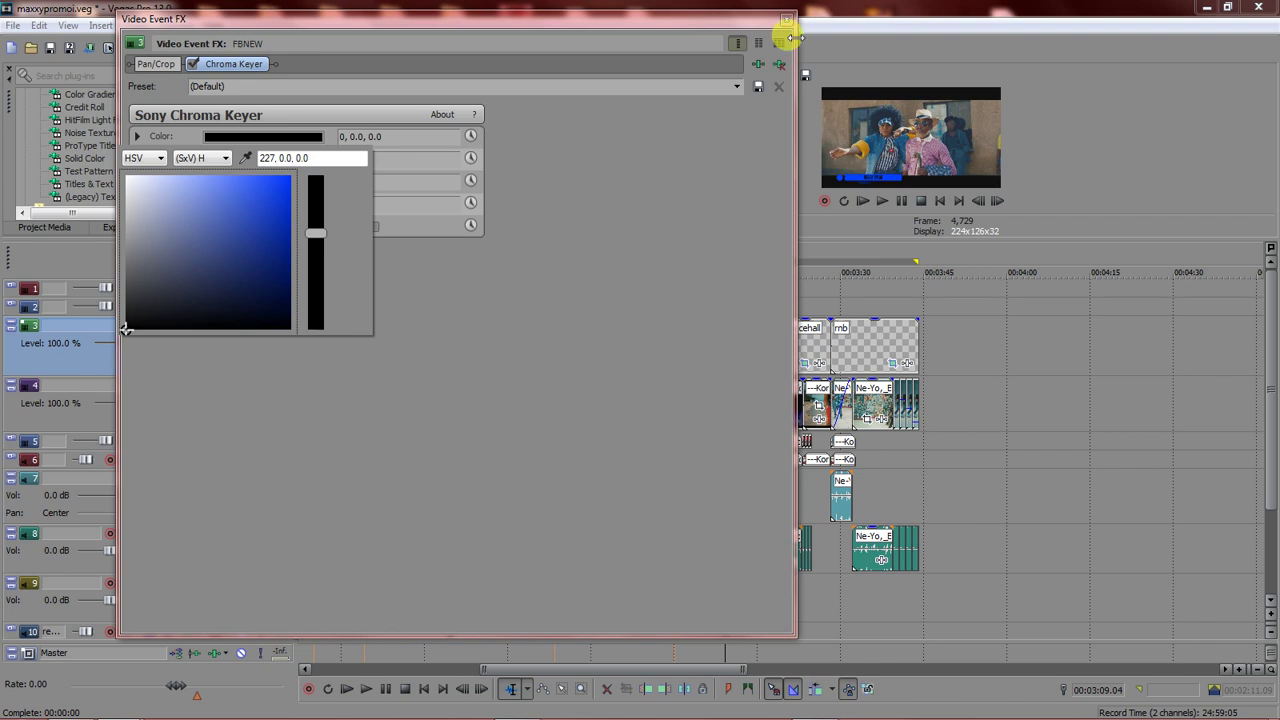
- Move the effect window aside and examine the keyed FBNEW overlay in the full-screen preview
left_click_drag(770, 22, 544, 46)
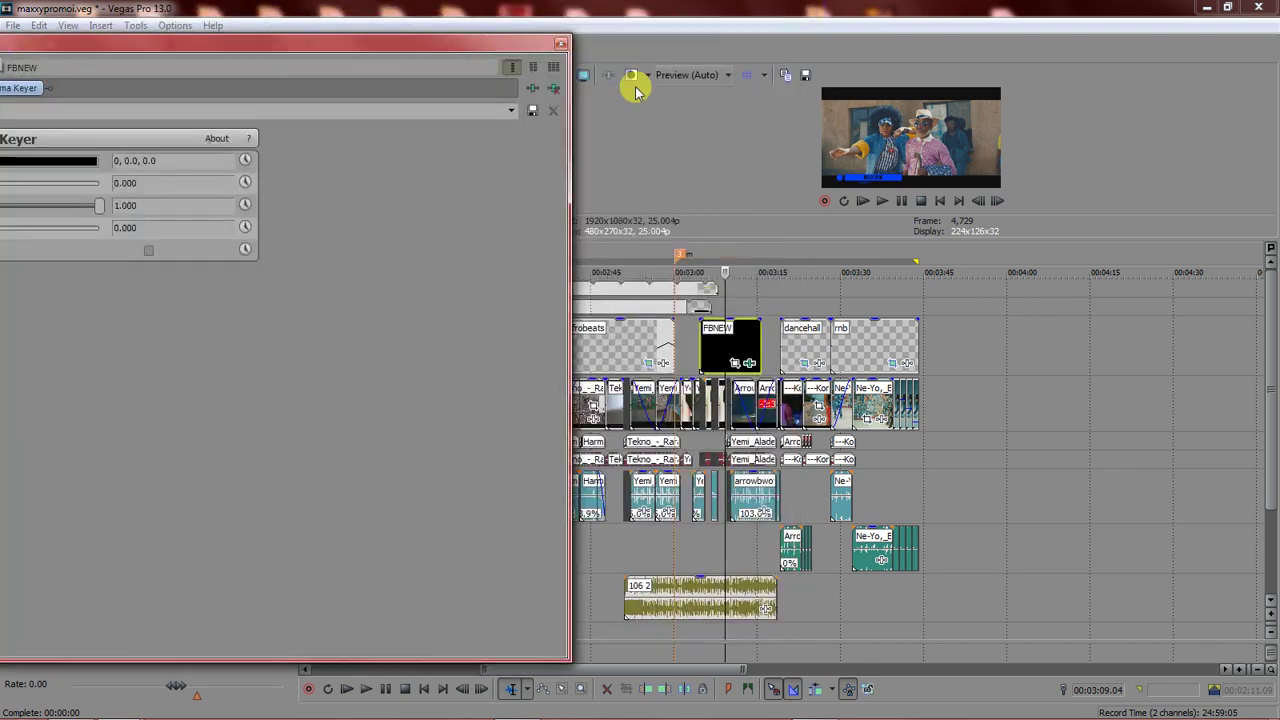
key("alt+shift+4")
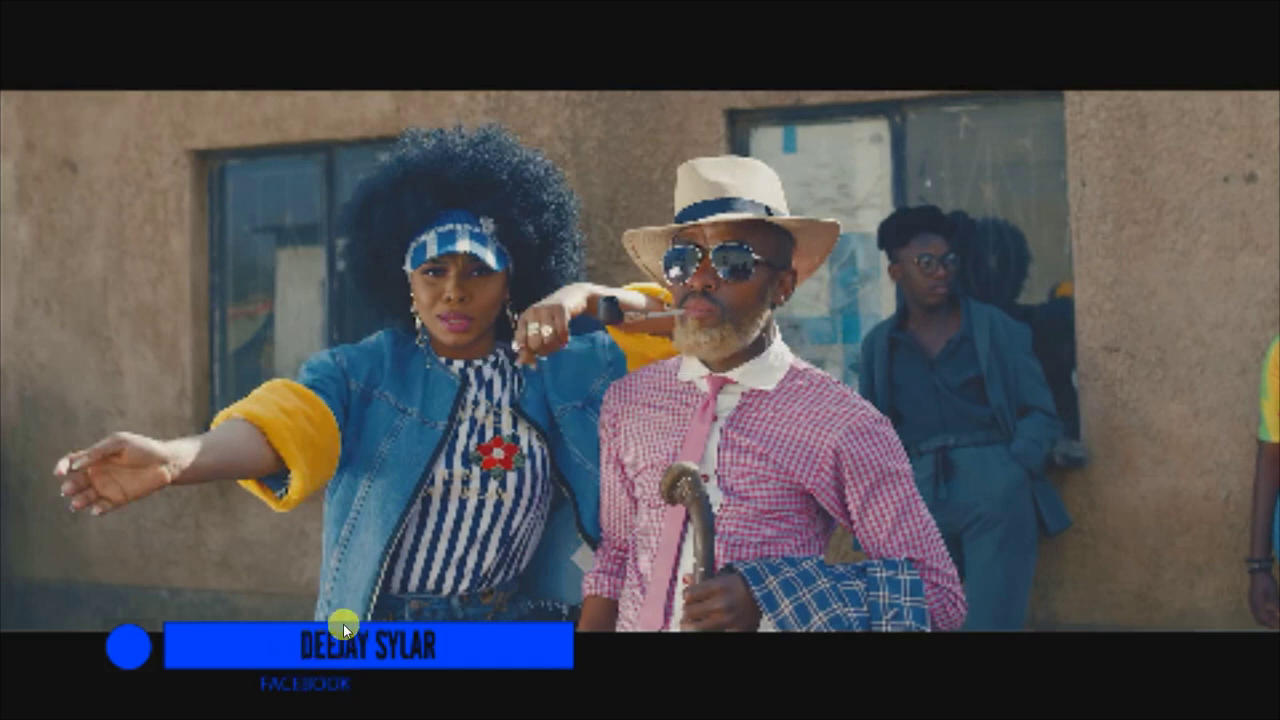
key("Escape")
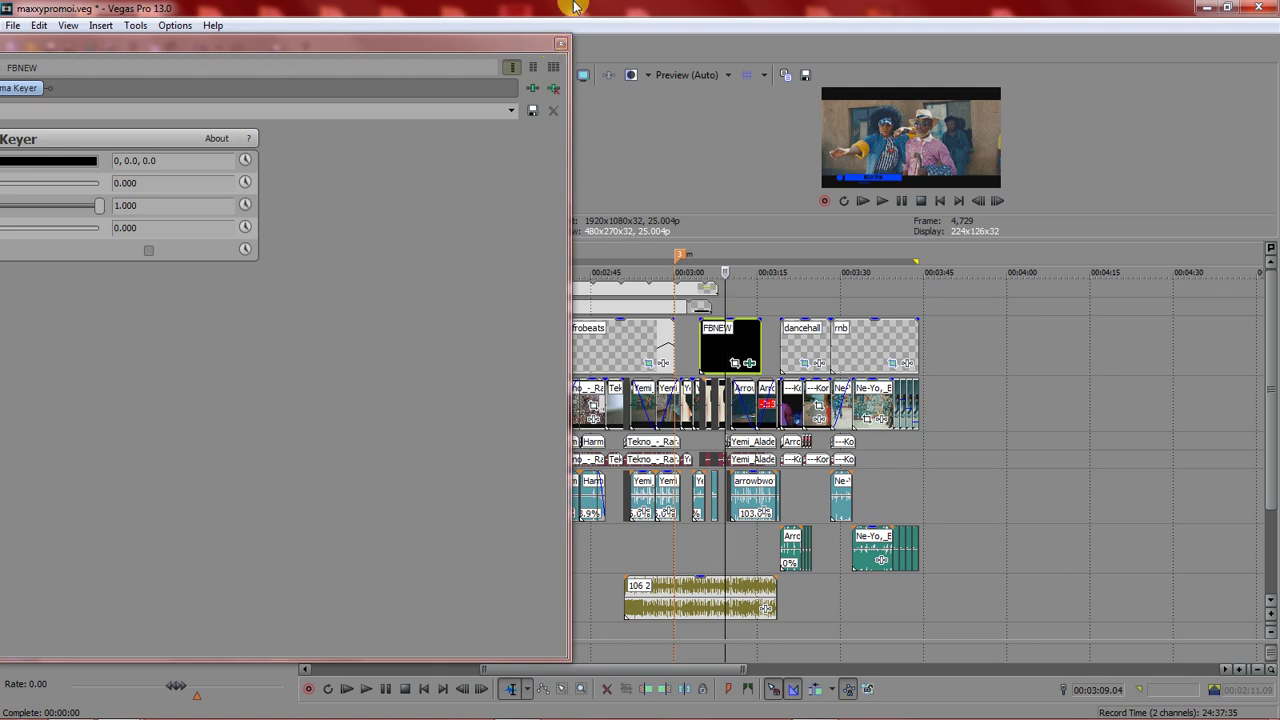
left_click(588, 82)
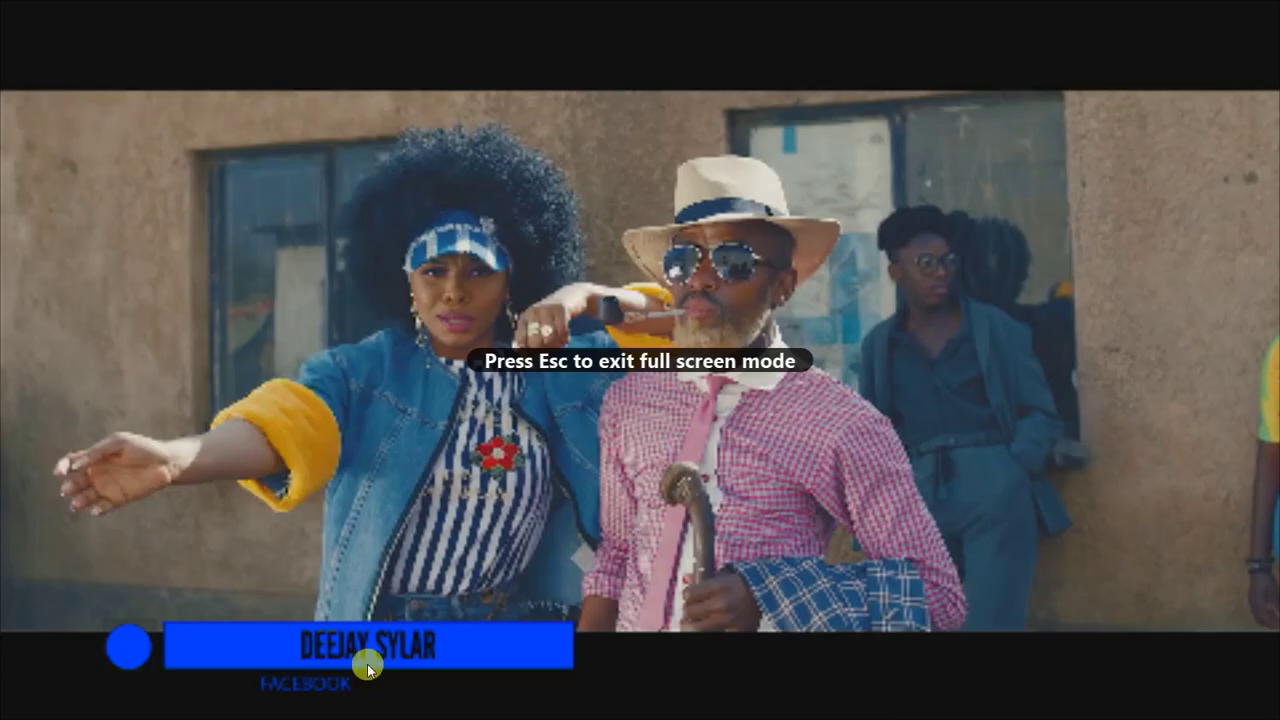
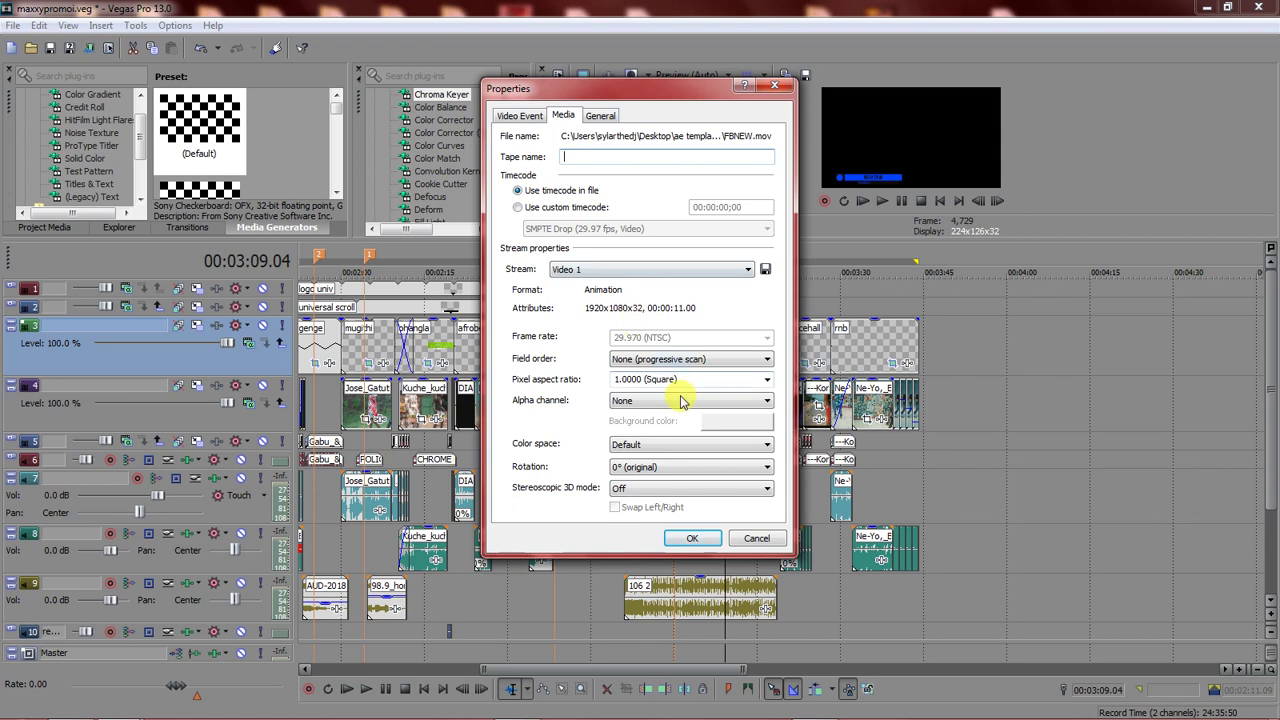
- Set the FBNEW media's alpha channel to Straight (unmatted) and check the overlay in the full-screen preview
left_click(683, 403)
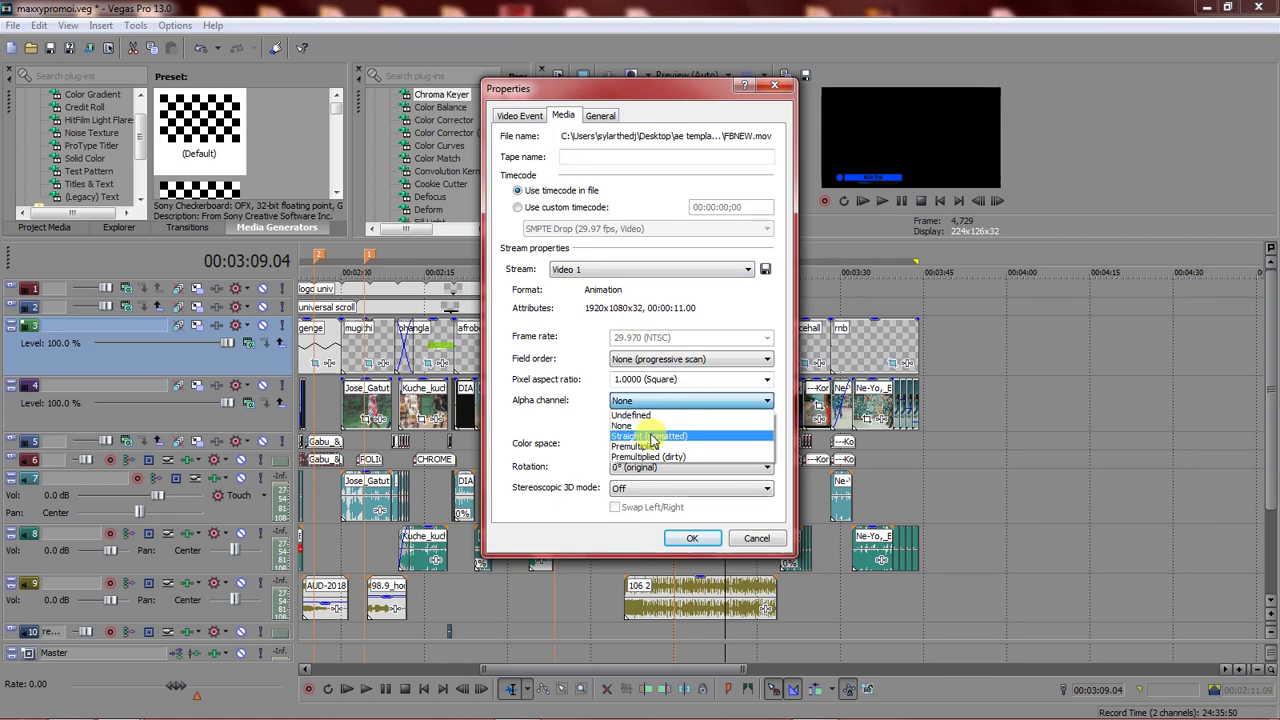
left_click(652, 437)
left_click(674, 537)
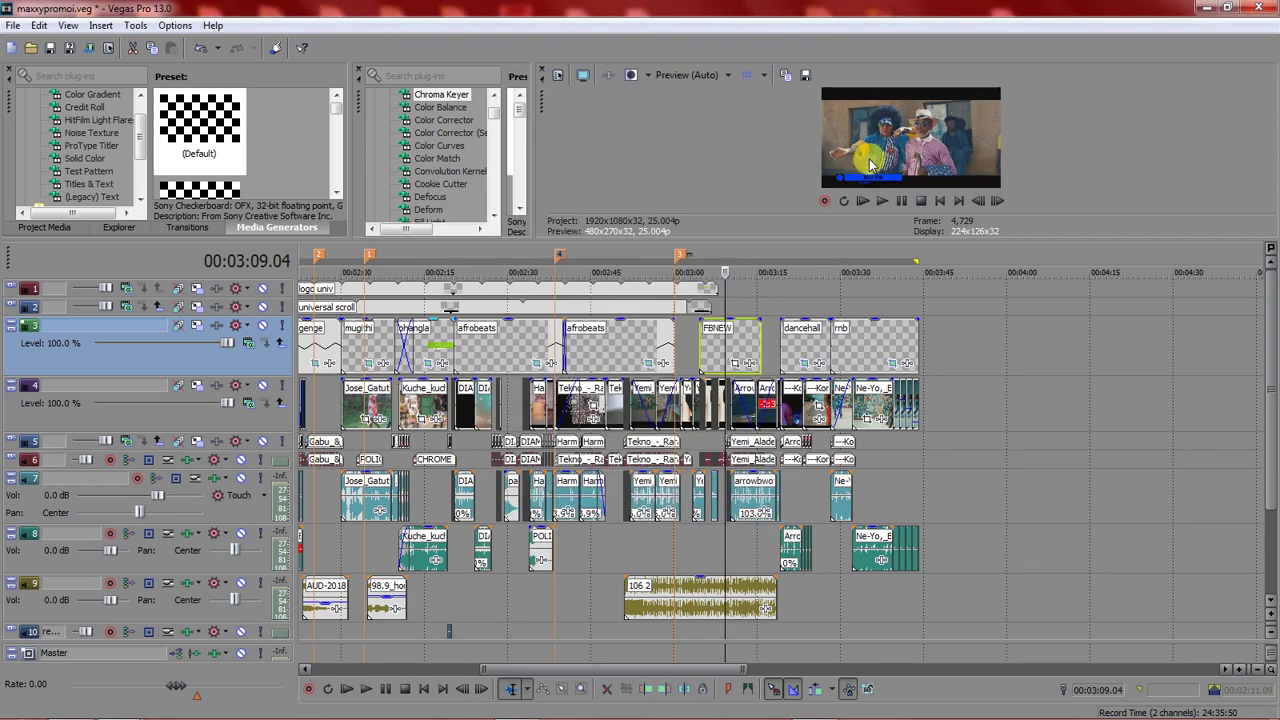
left_click(583, 75)
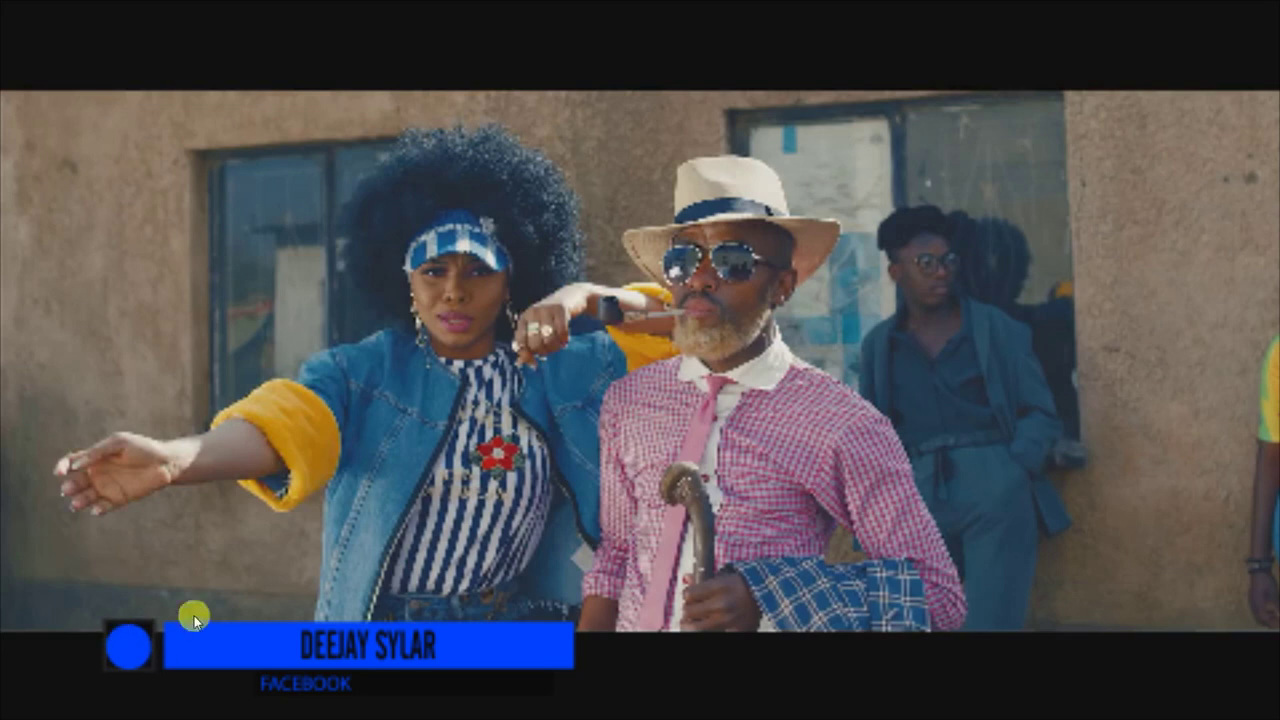
key("Escape")
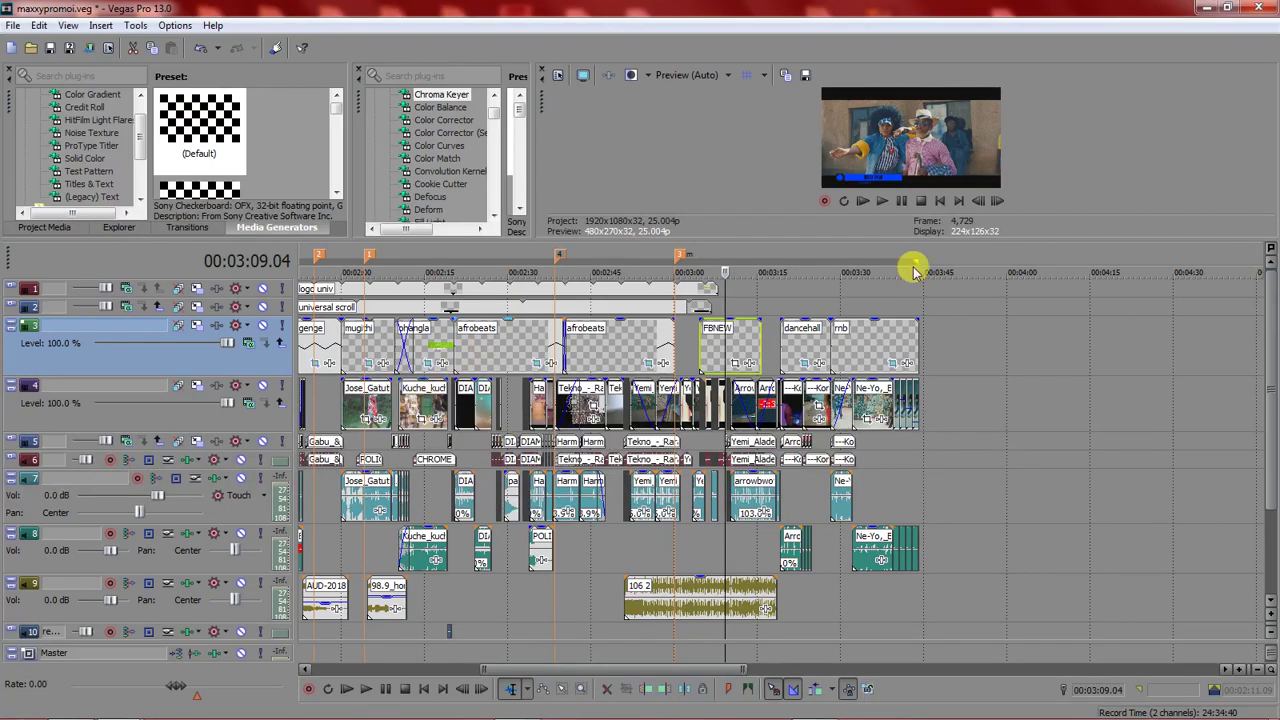
- Enlarge the FBNEW clip's crop frame to 2,640 x 1,485 in Pan/Crop and shift it so the overlay sits in the frame's lower-left corner
left_click(737, 366)
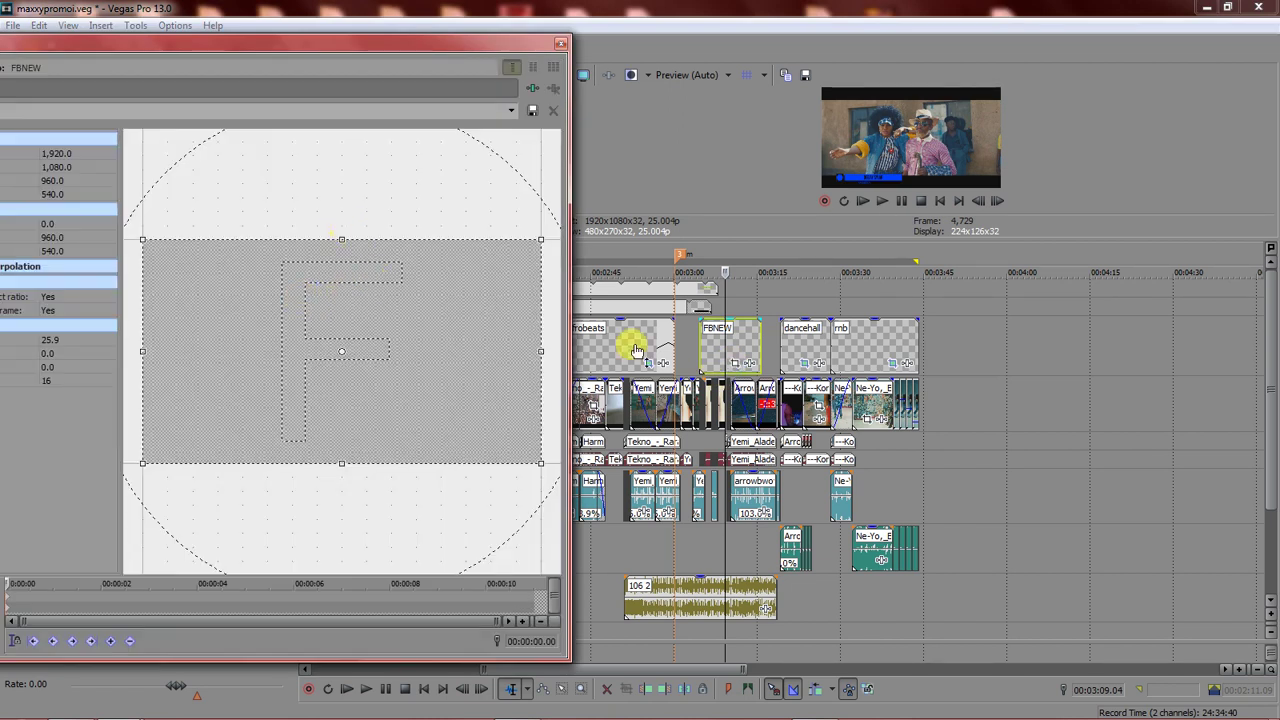
left_click(735, 364)
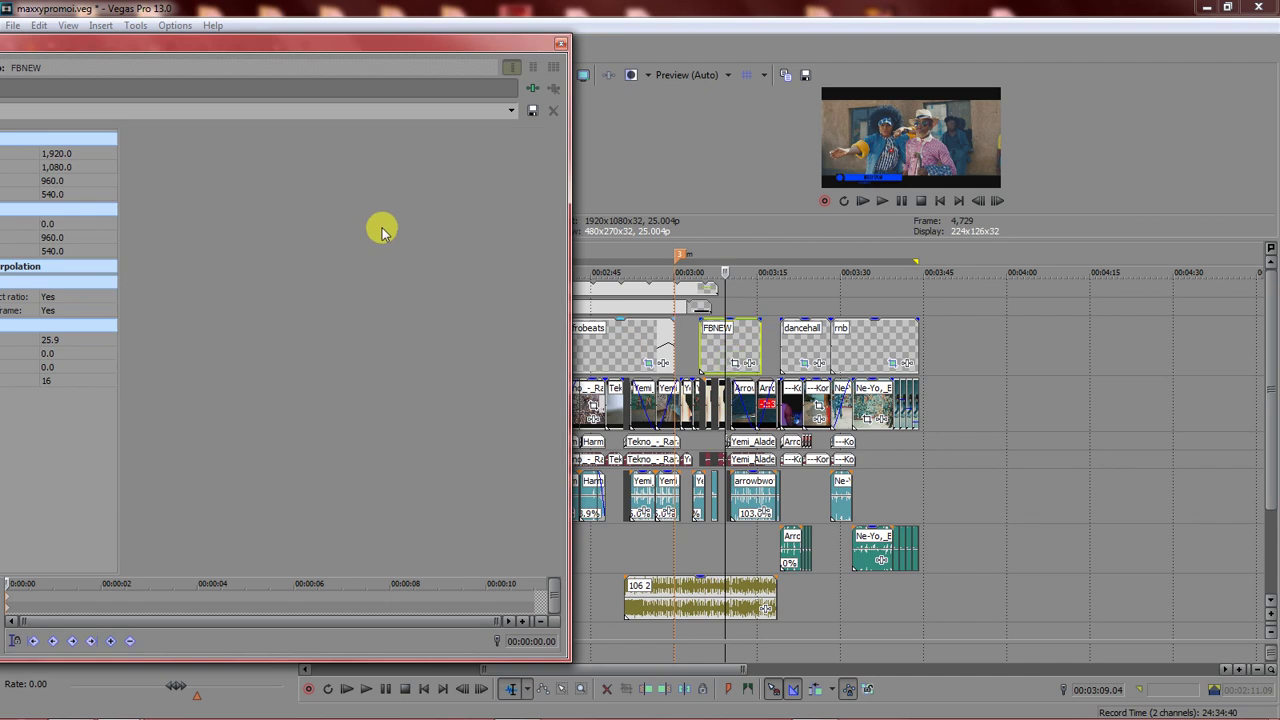
scroll(357, 285, "down", 2)
scroll(350, 360, "down", 1)
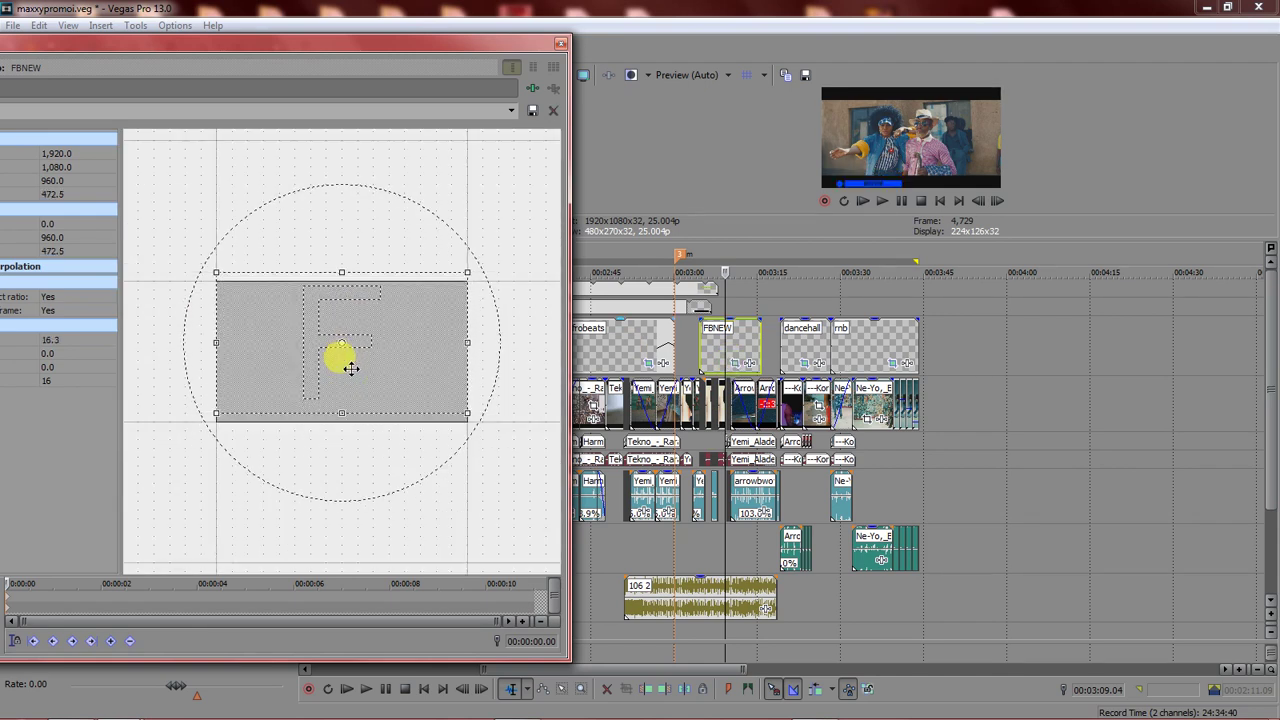
left_click_drag(351, 369, 383, 354)
left_click_drag(482, 283, 531, 220)
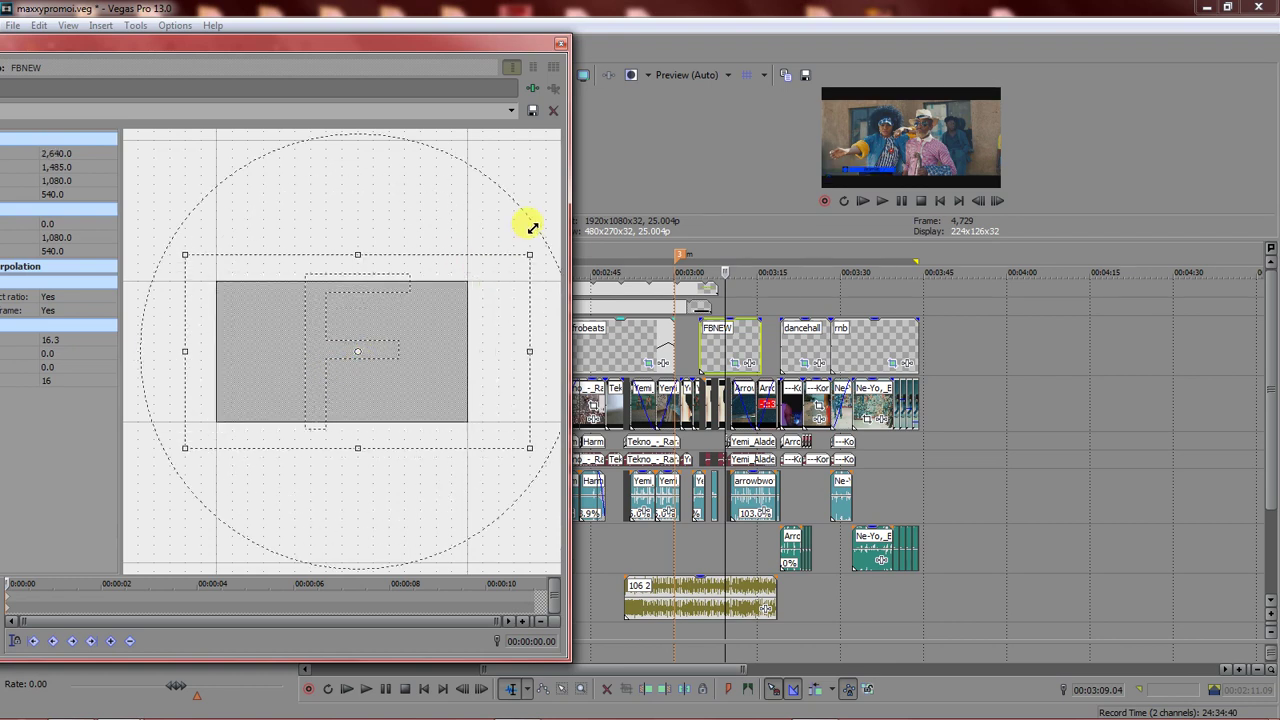
left_click_drag(414, 323, 454, 296)
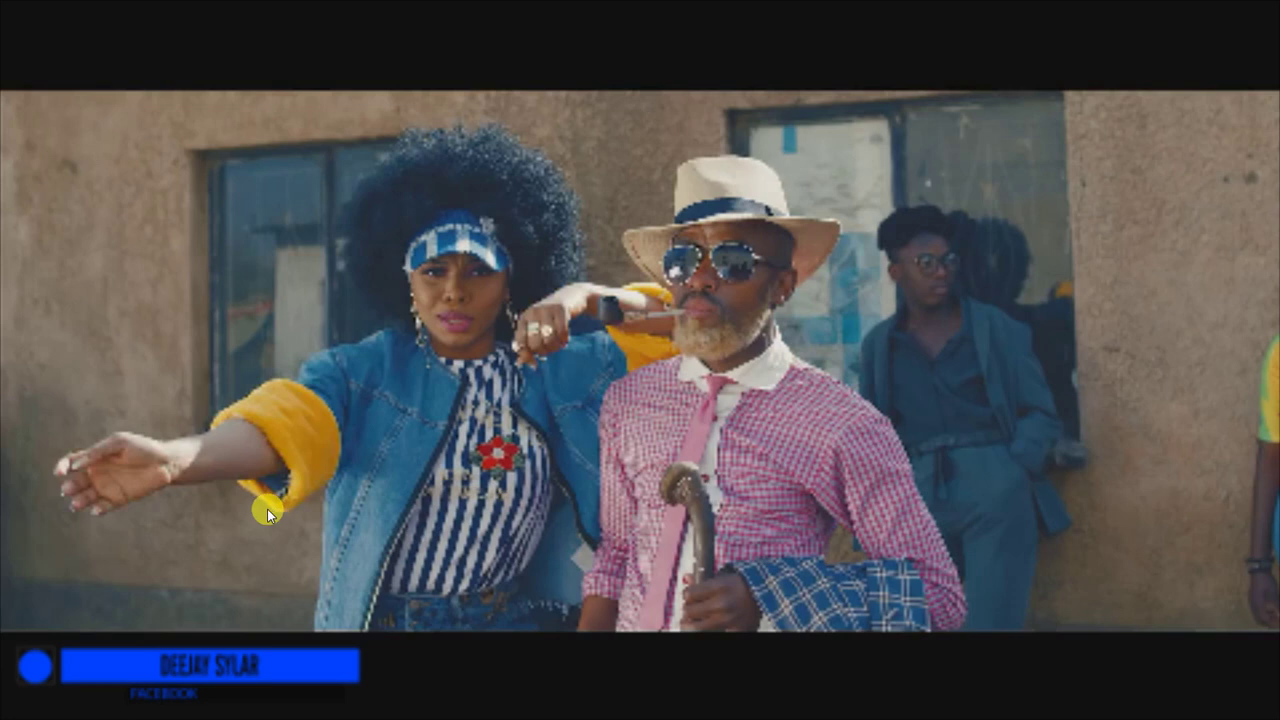
- Leave the full-screen preview and play the timeline from 00:03:03.09, just before the FBNEW clip
key("Escape")
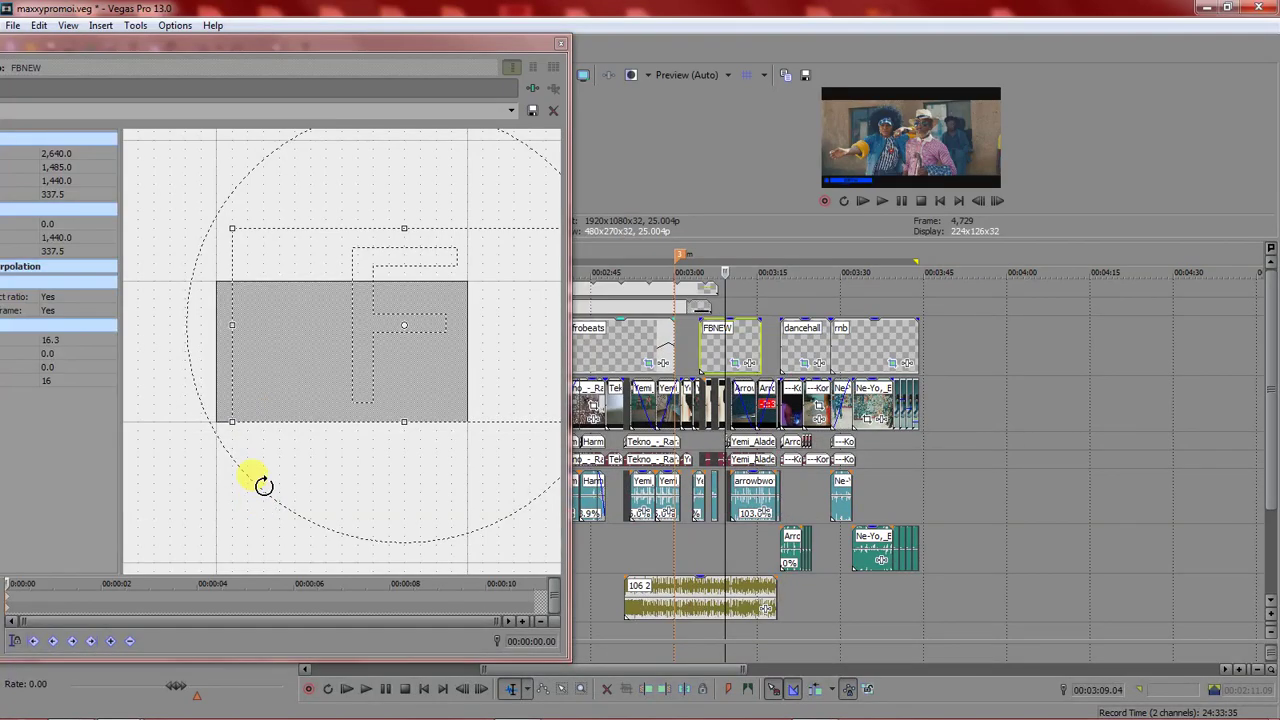
left_click(692, 360)
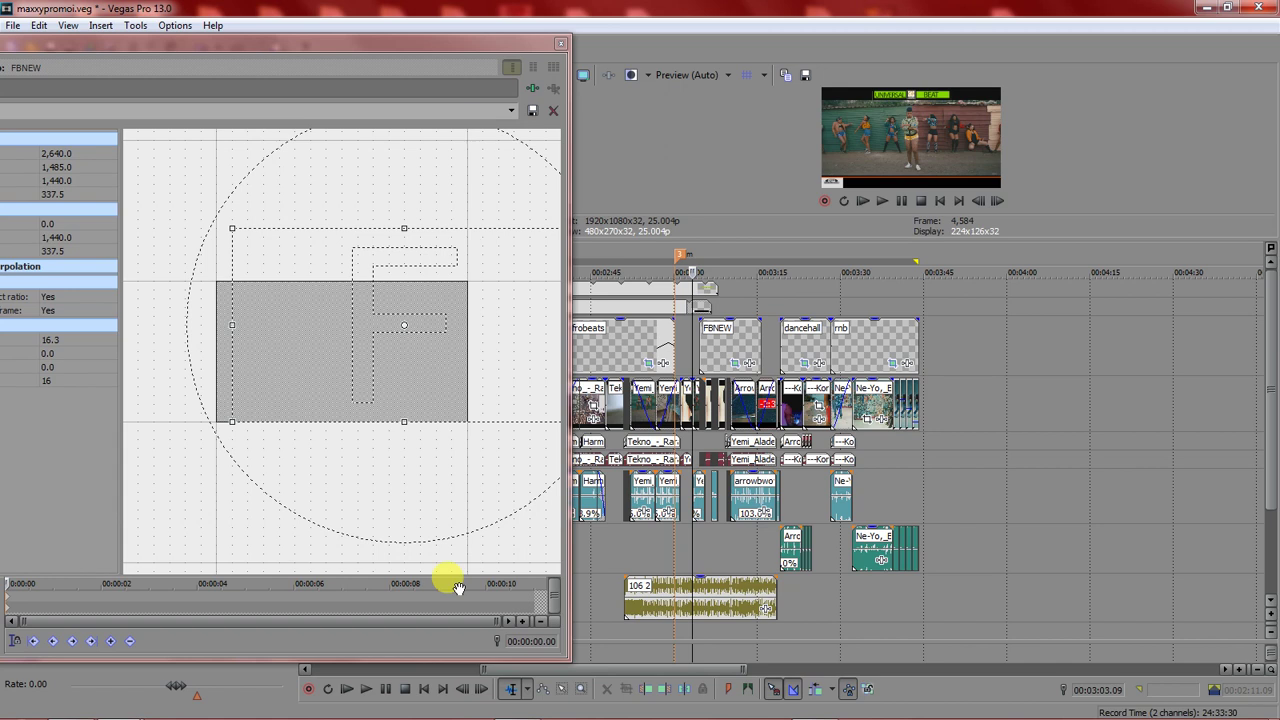
key("space")
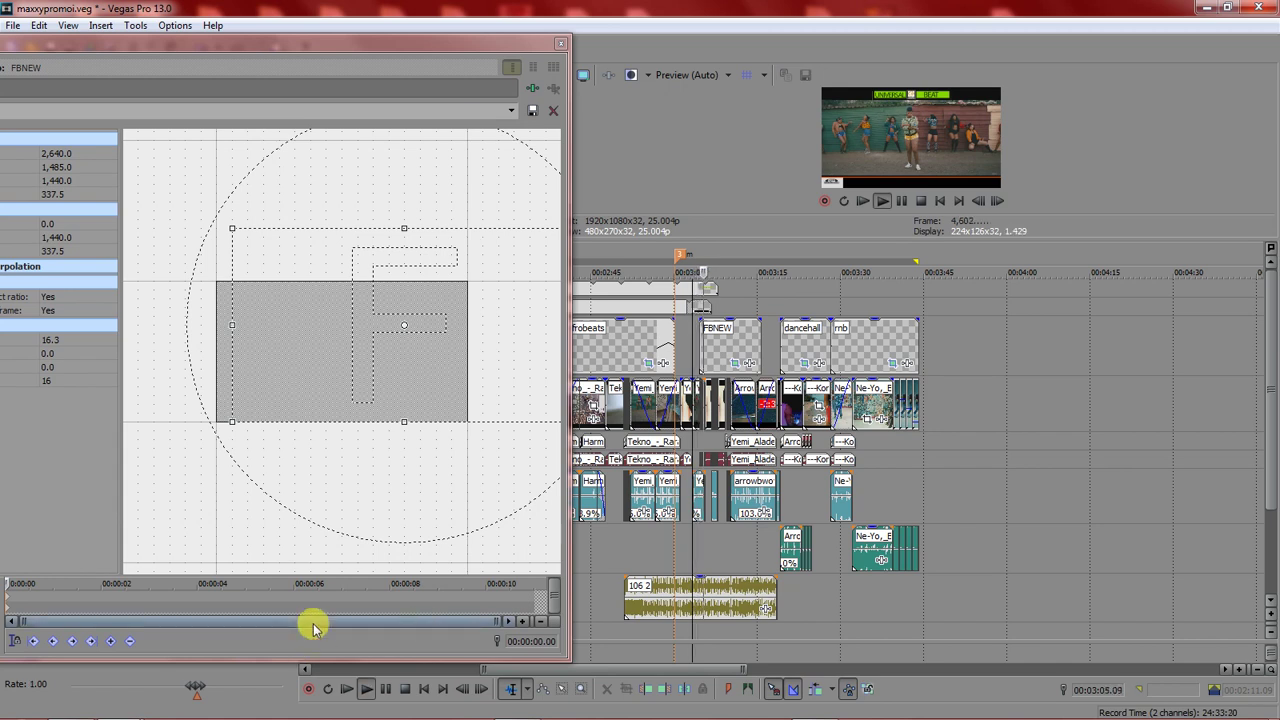
- Stop playback and move the 106 2 audio clip onto track 7, well past the end of the promo's clips
mouse_move(300, 716)
key("space")
left_click_drag(718, 603, 1249, 486)
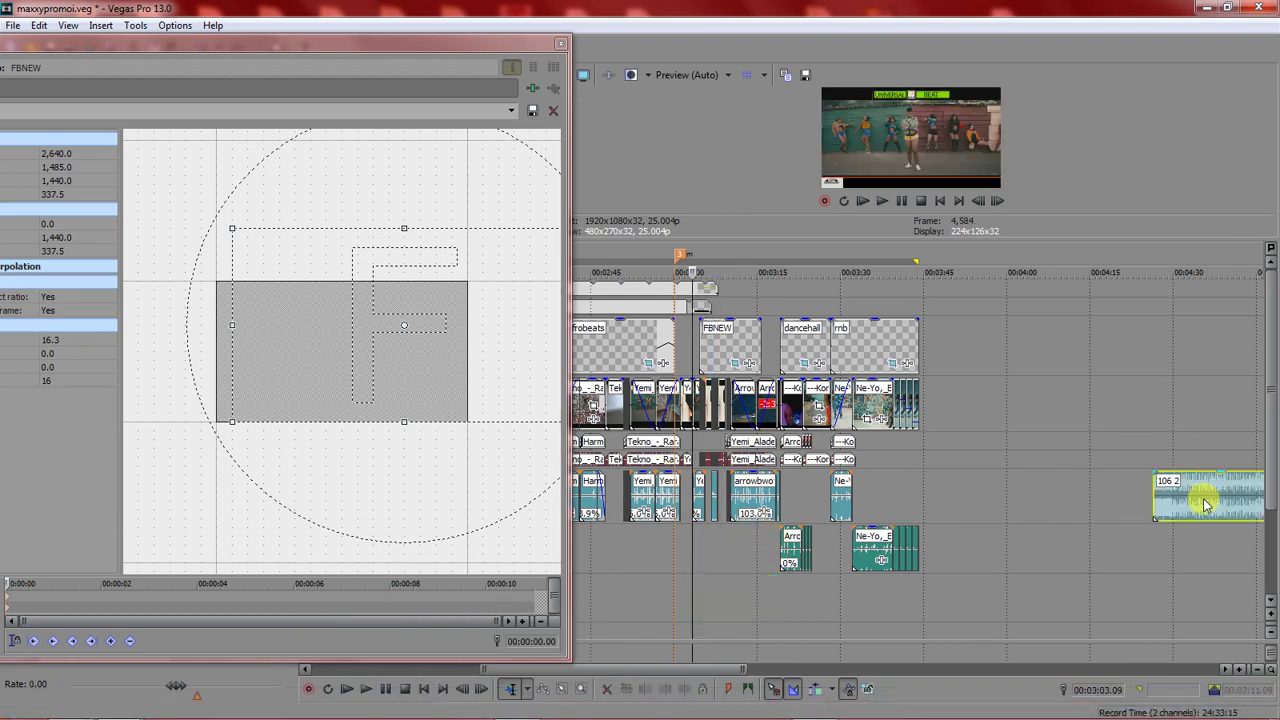
left_click_drag(1157, 491, 1227, 491)
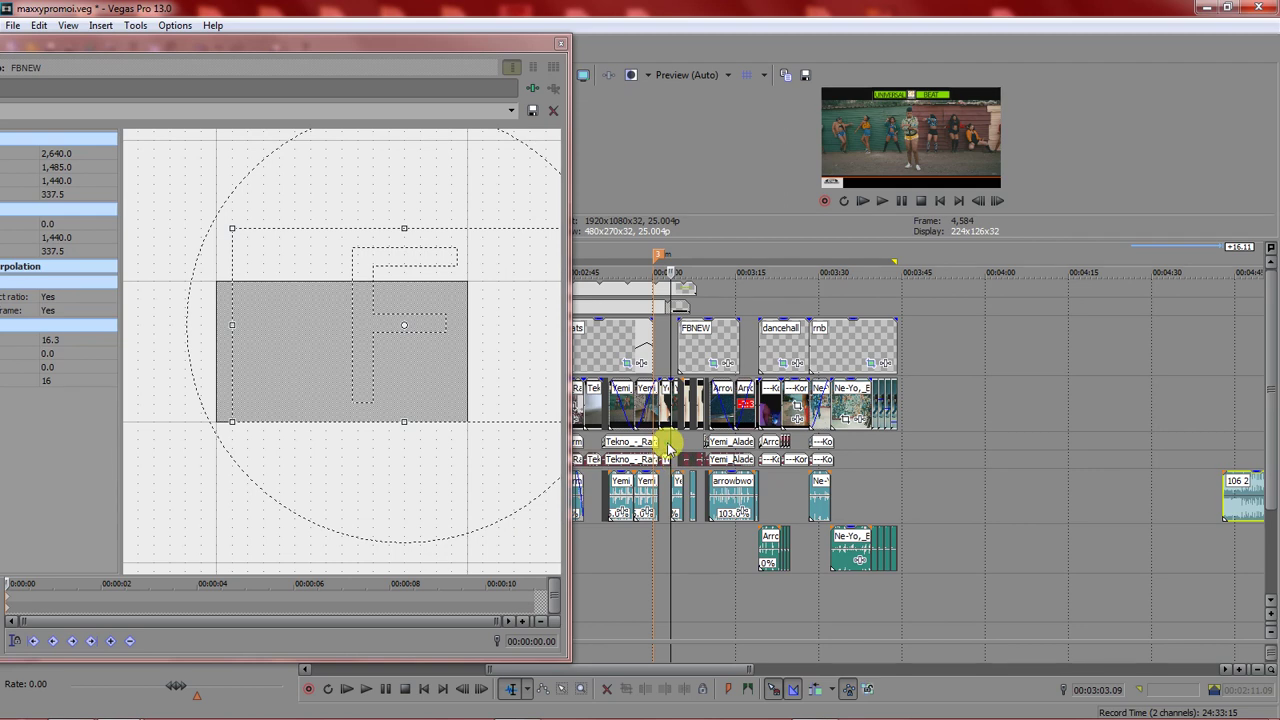
- Replay the section around the FBNEW overlay from 00:03:03.09 without the 106 2 audio
scroll(665, 452, "up", 2)
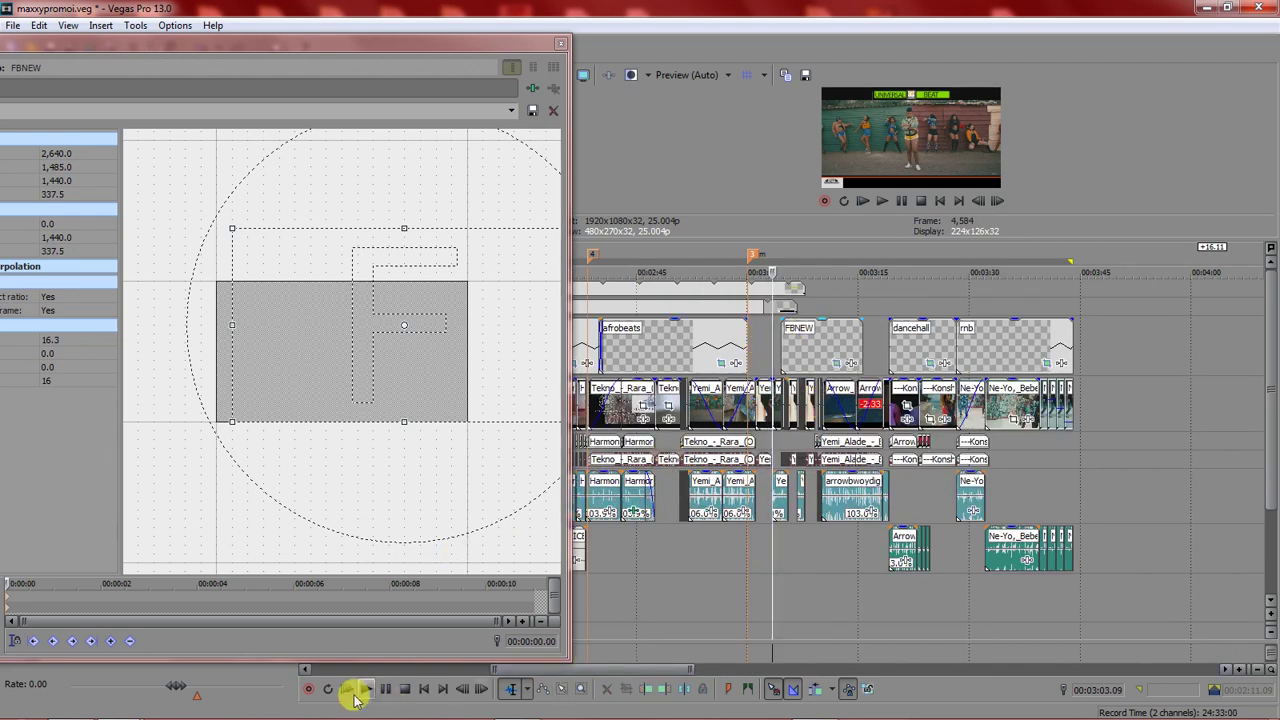
left_click(366, 689)
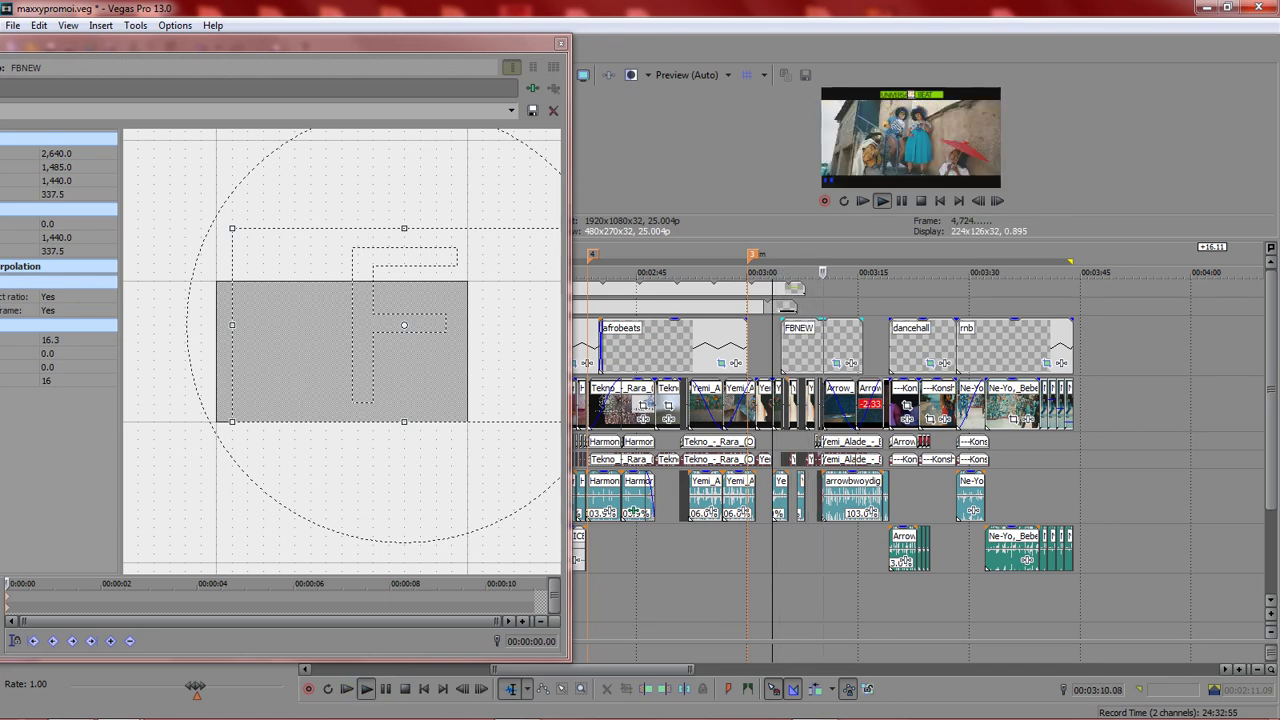
key("space")
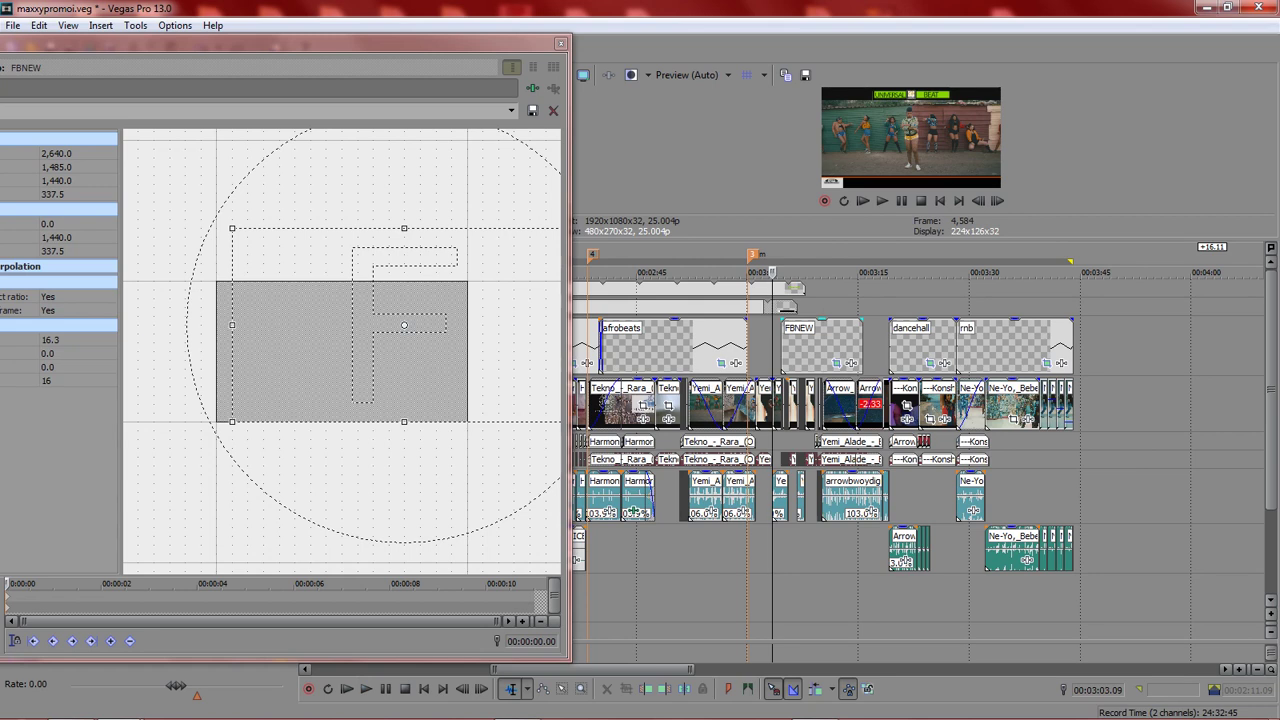
- Close the FBNEW Pan/Crop window and expand the timeline area upward over the effects and preview panes
left_click(561, 43)
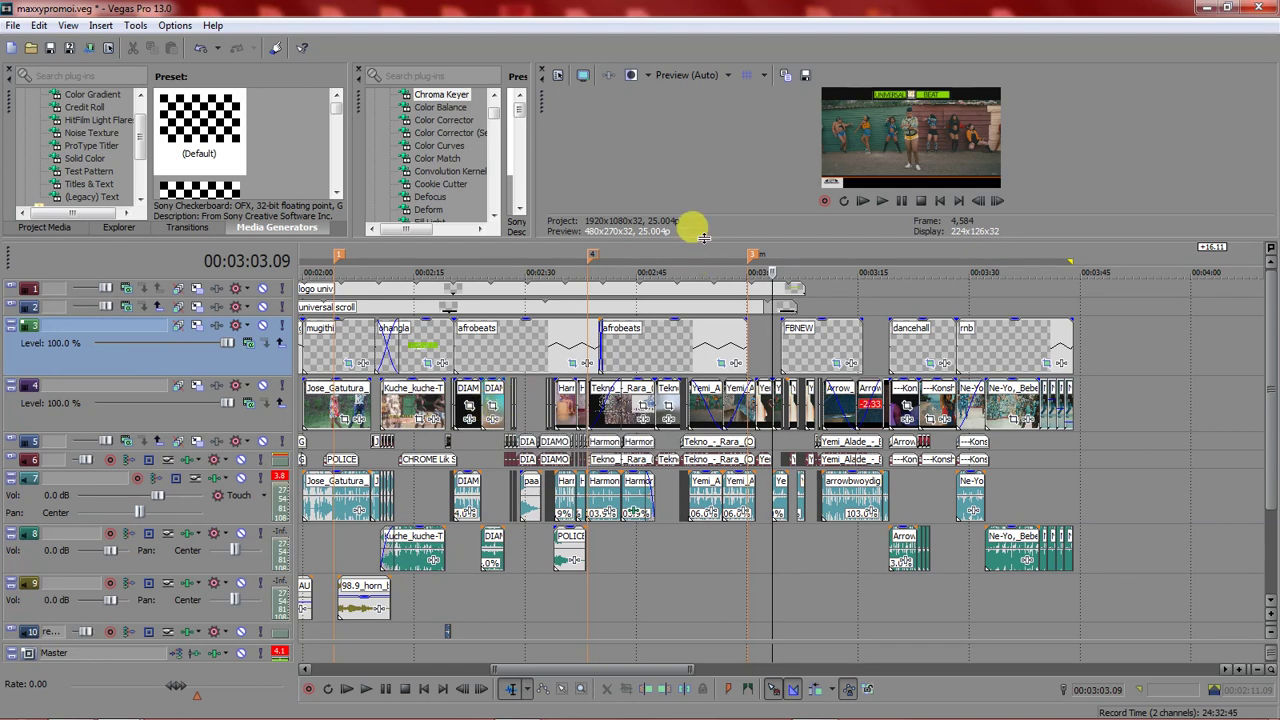
left_click_drag(691, 236, 700, 49)
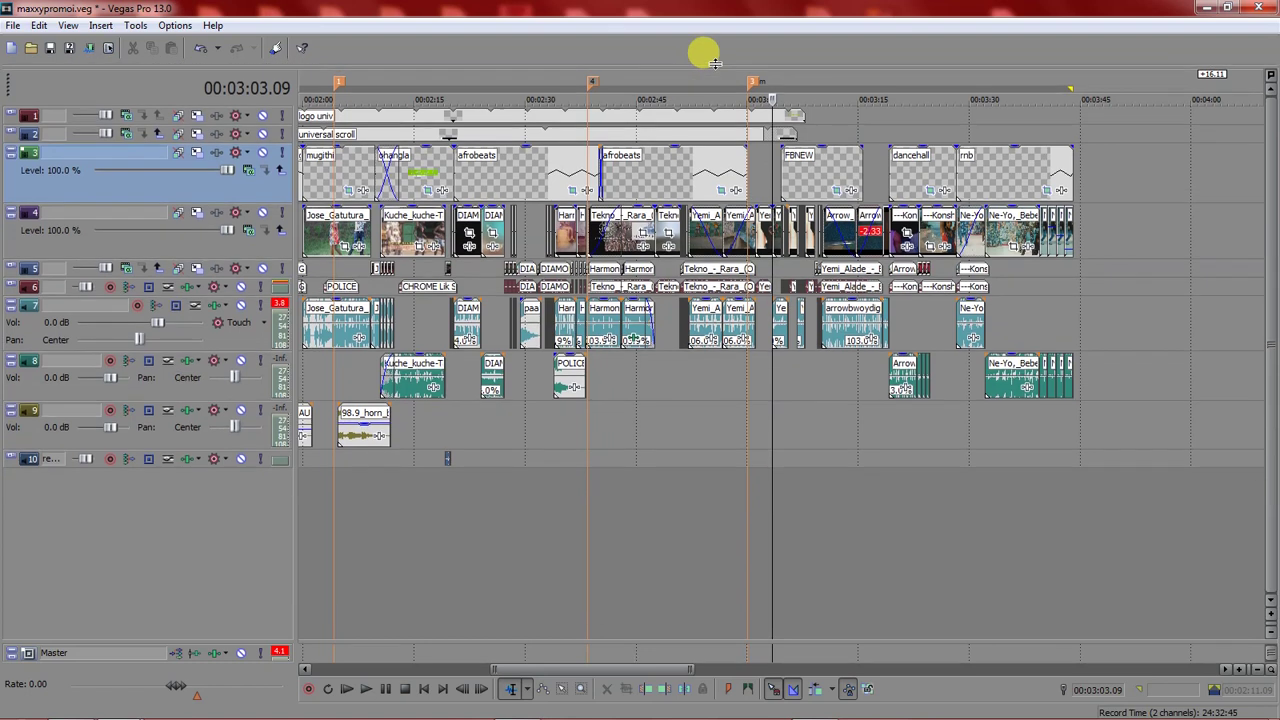
- Play the promo from 00:02:27.04 and examine how the DIAMOND PLATNUMZ and Harmonize clips are cut together
left_click(504, 286)
scroll(495, 273, "up", 3)
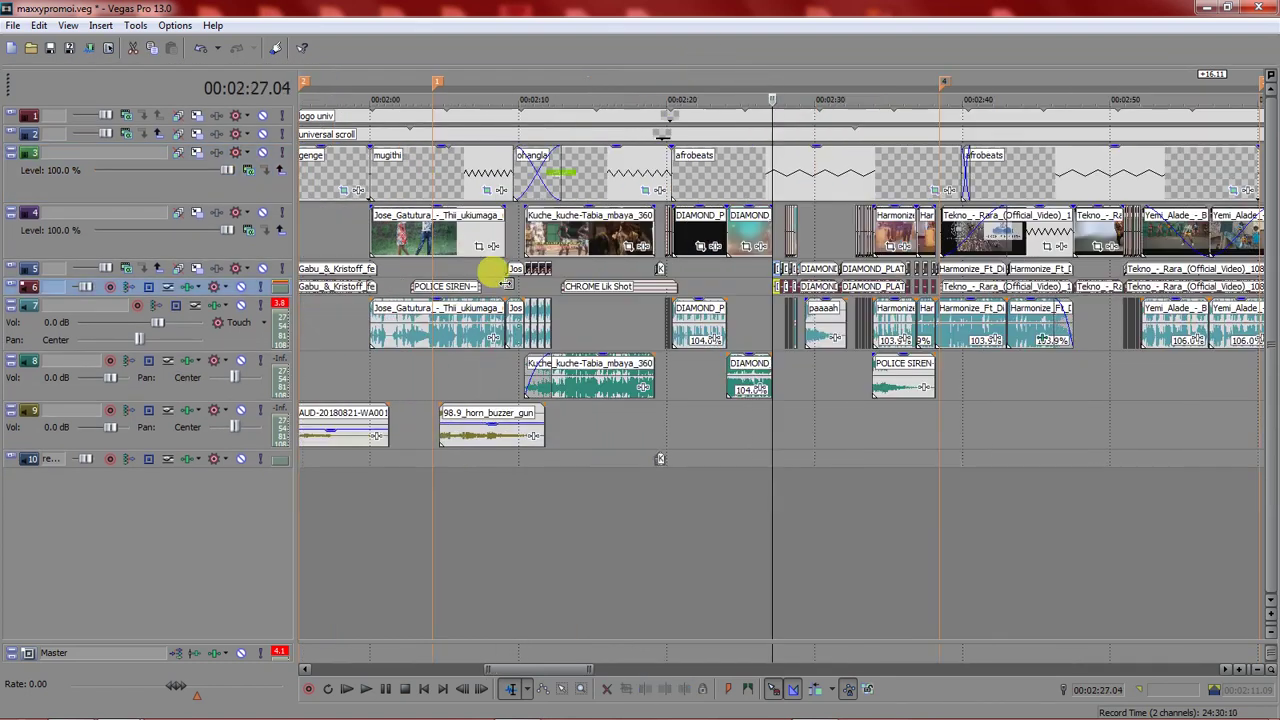
scroll(495, 275, "up", 3)
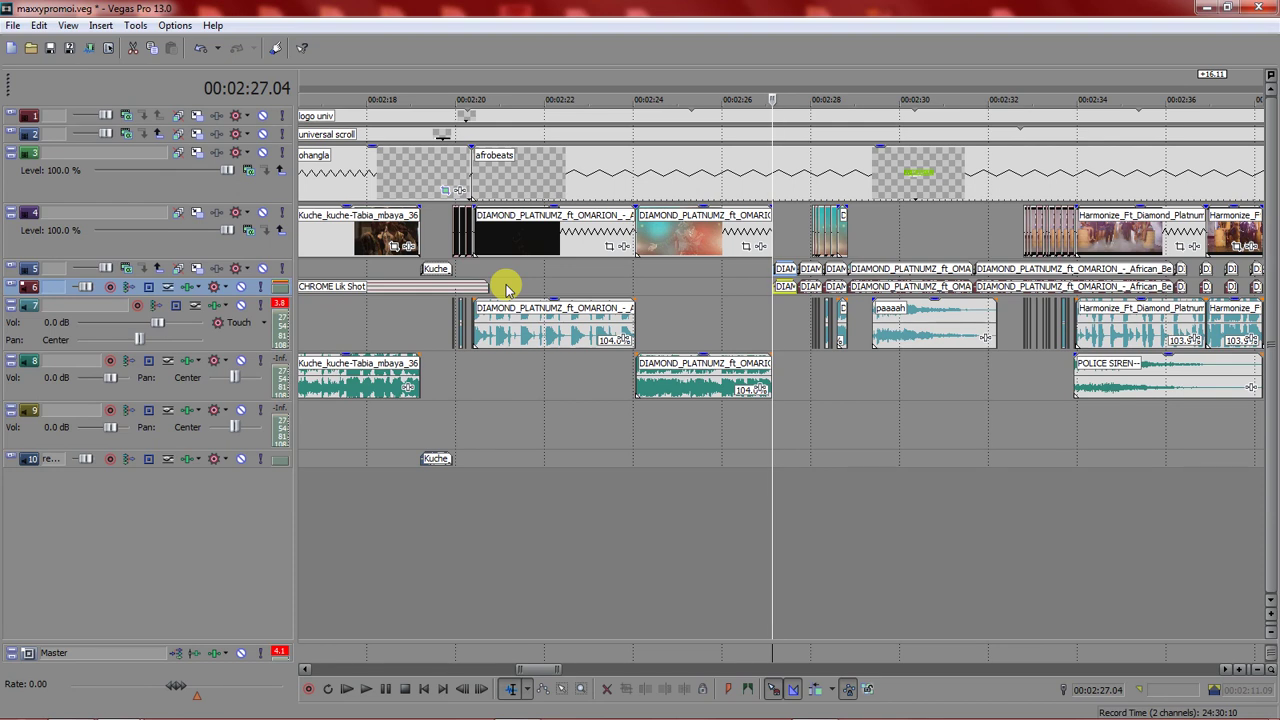
key("space")
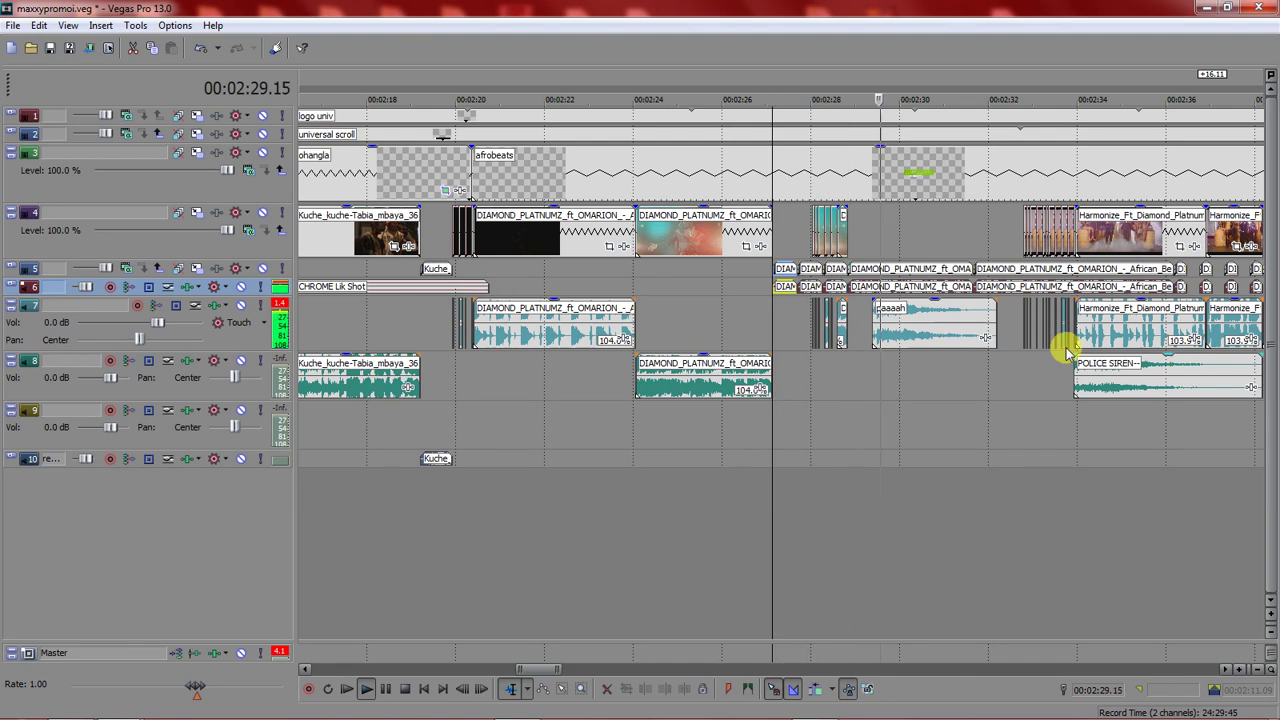
left_click(1008, 375)
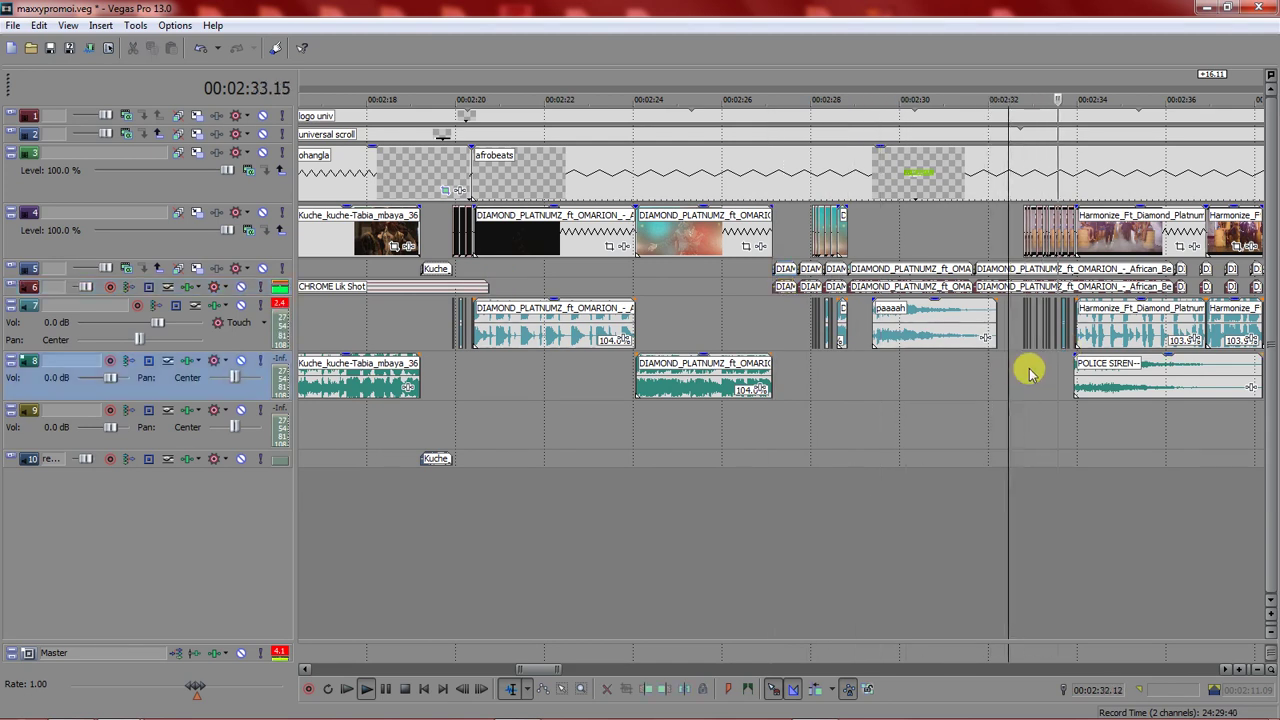
scroll(1044, 370, "down", 2)
scroll(1046, 370, "down", 3)
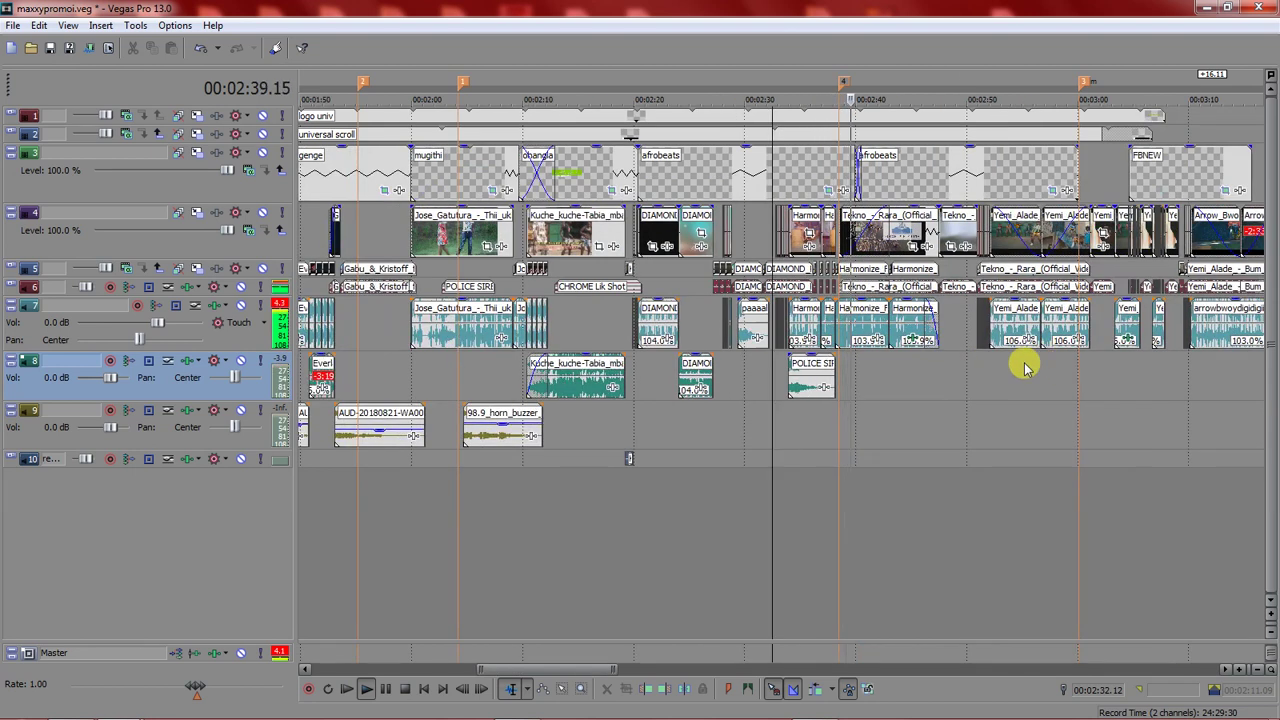
- Play the transition from the Tekno clip to the Yemi Alade clip and examine its short cuts around 00:02:51
left_click(966, 370)
scroll(968, 370, "up", 5)
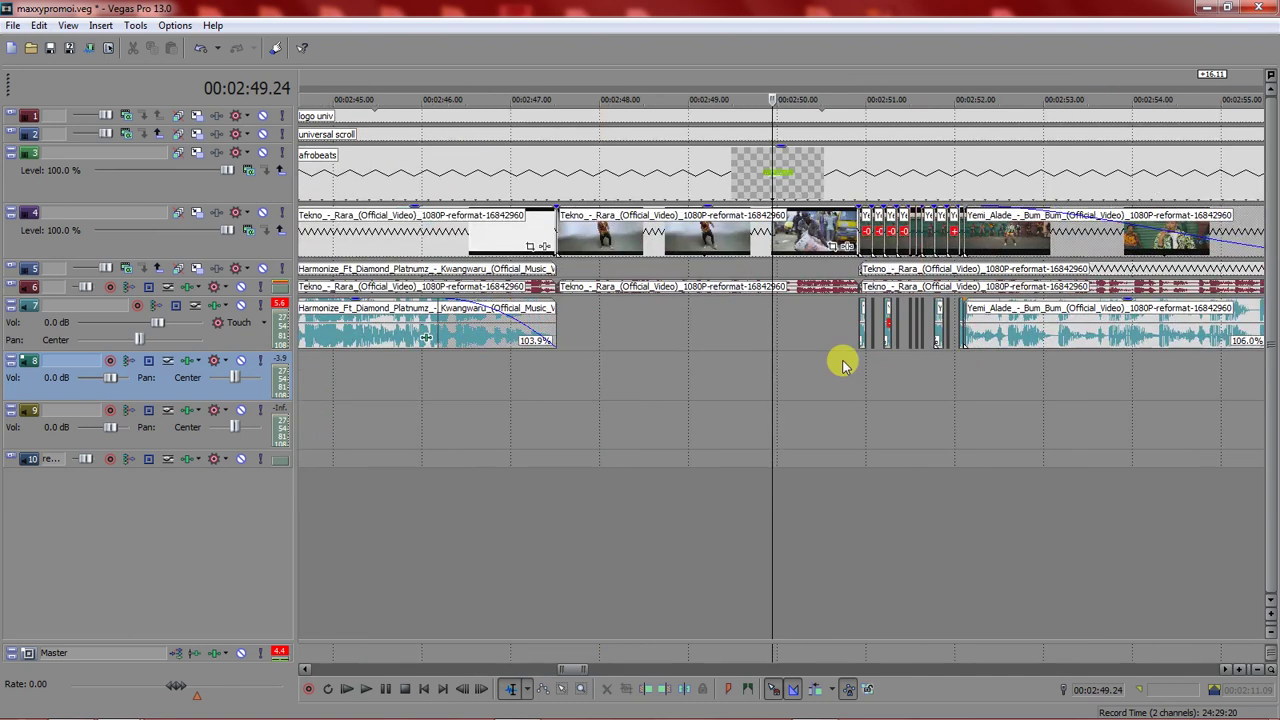
key("space")
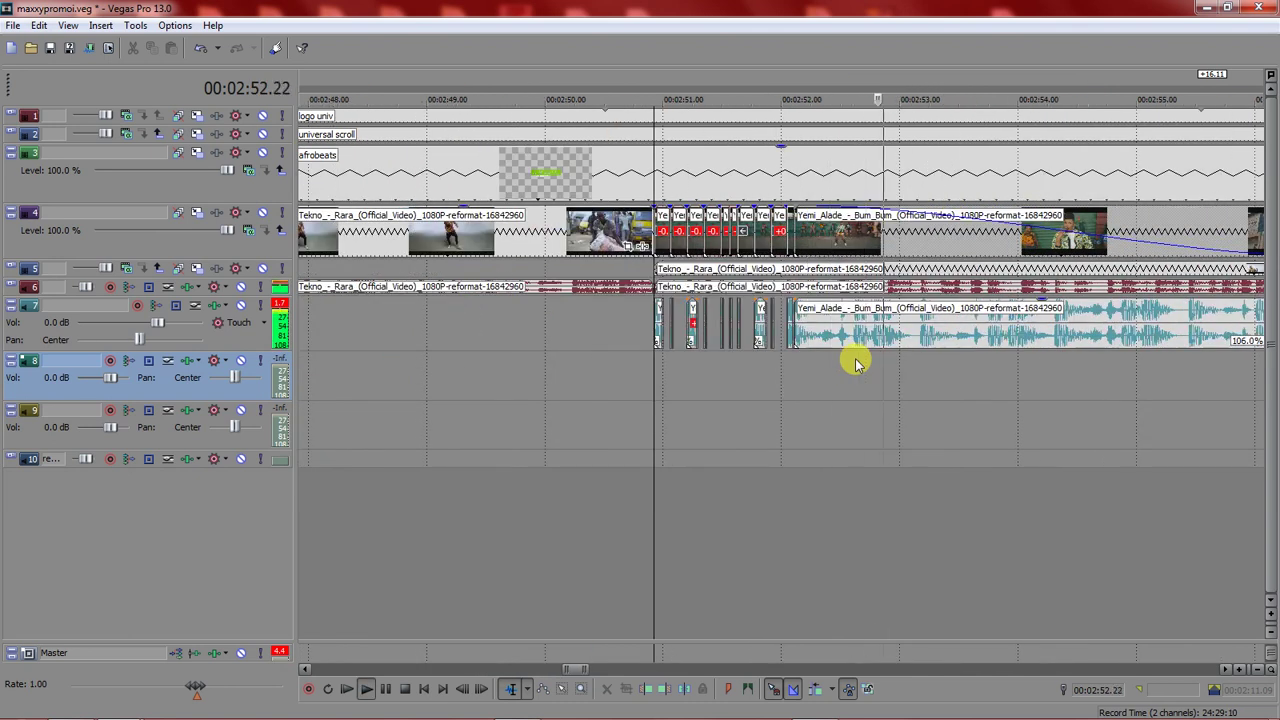
key("space")
scroll(855, 363, "down", 5)
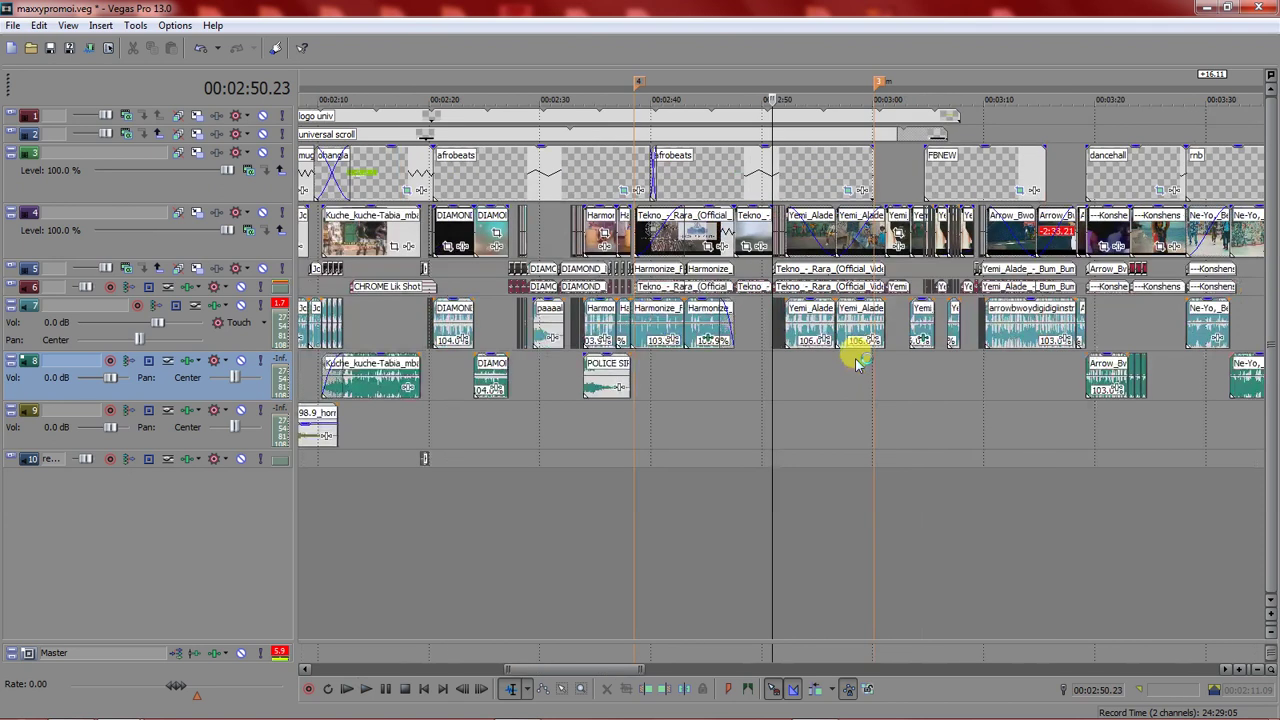
- Play the Yemi Alade section beneath the FBNEW overlay and examine the short cuts leading into the Arrow Bwoy clip
left_click(970, 325)
scroll(960, 318, "up", 3)
left_click(567, 358)
key("space")
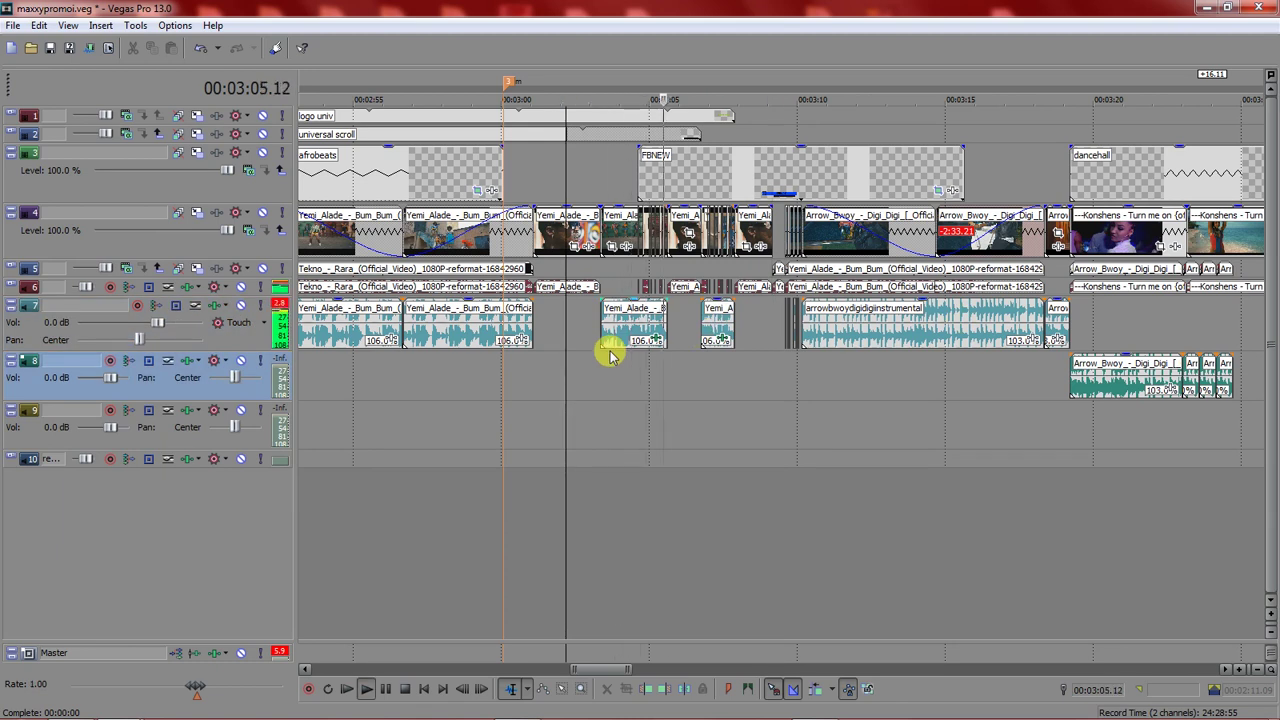
left_click(661, 286)
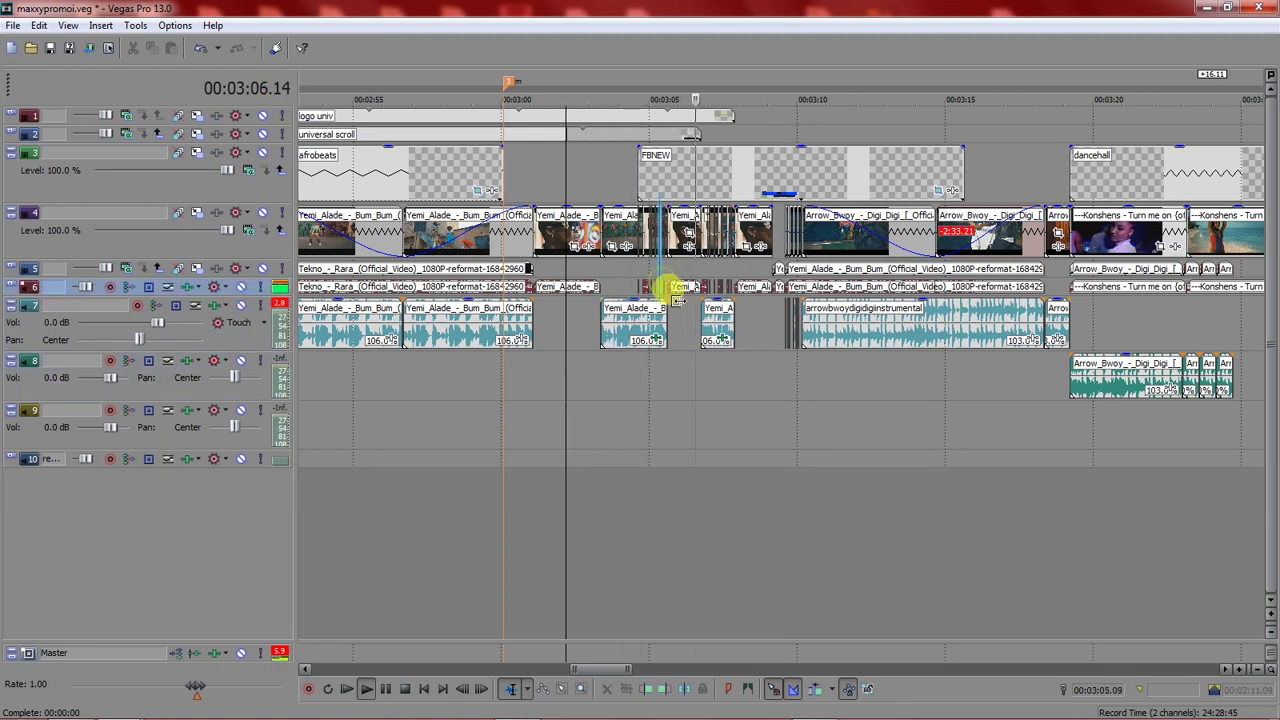
left_click(795, 362)
scroll(795, 362, "up", 6)
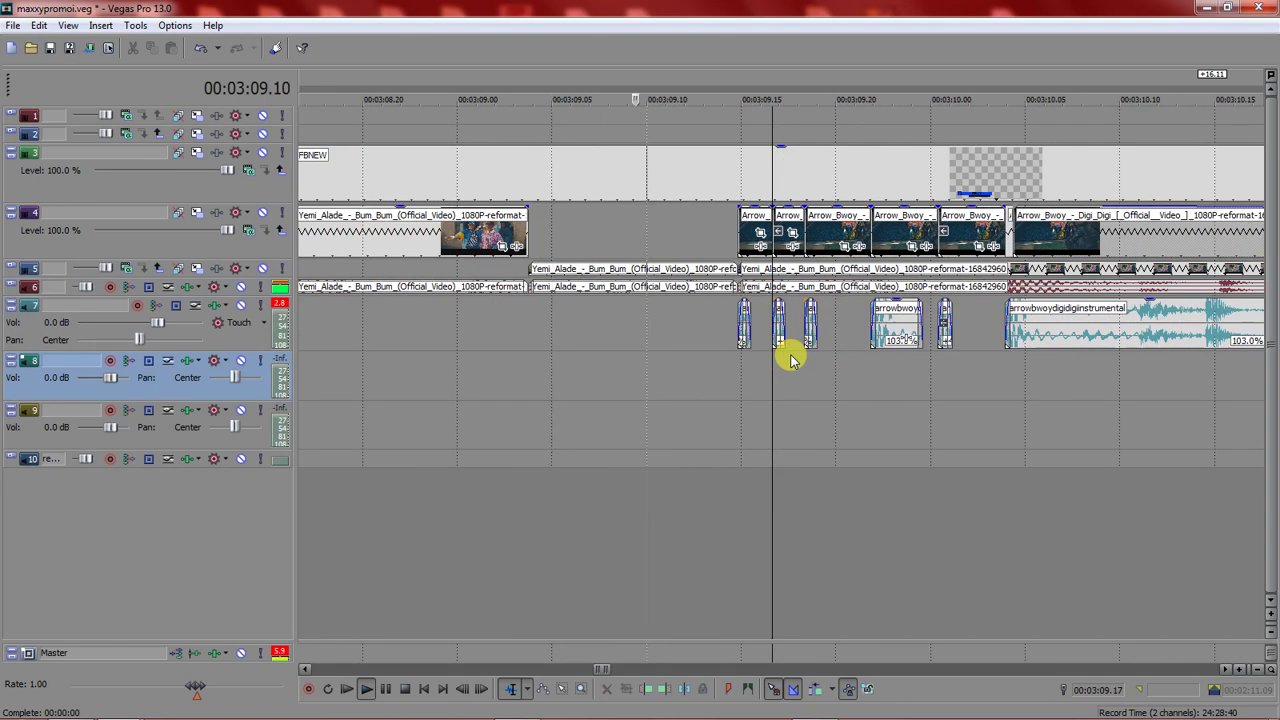
scroll(790, 360, "down", 8)
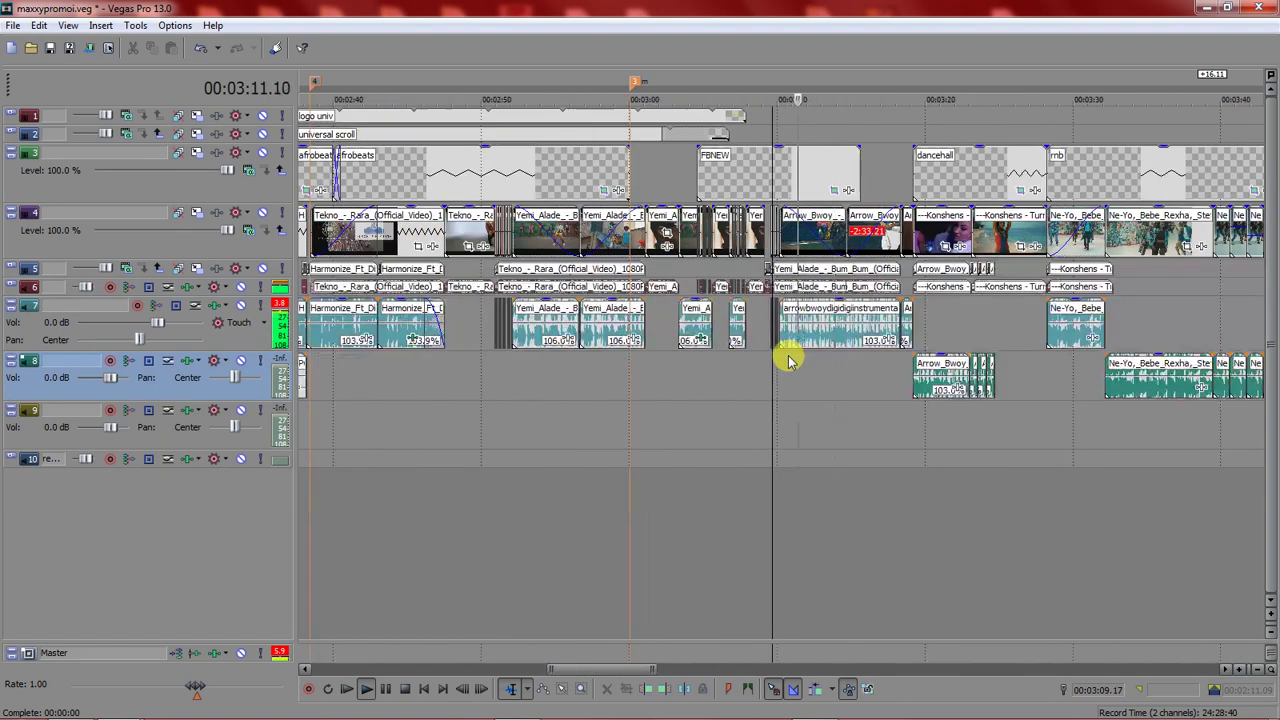
scroll(787, 358, "down", 4)
key("space")
- Play the promo's opening from just before its first clips and examine the repeated Everlast cuts around 00:01:47.03
left_click(458, 323)
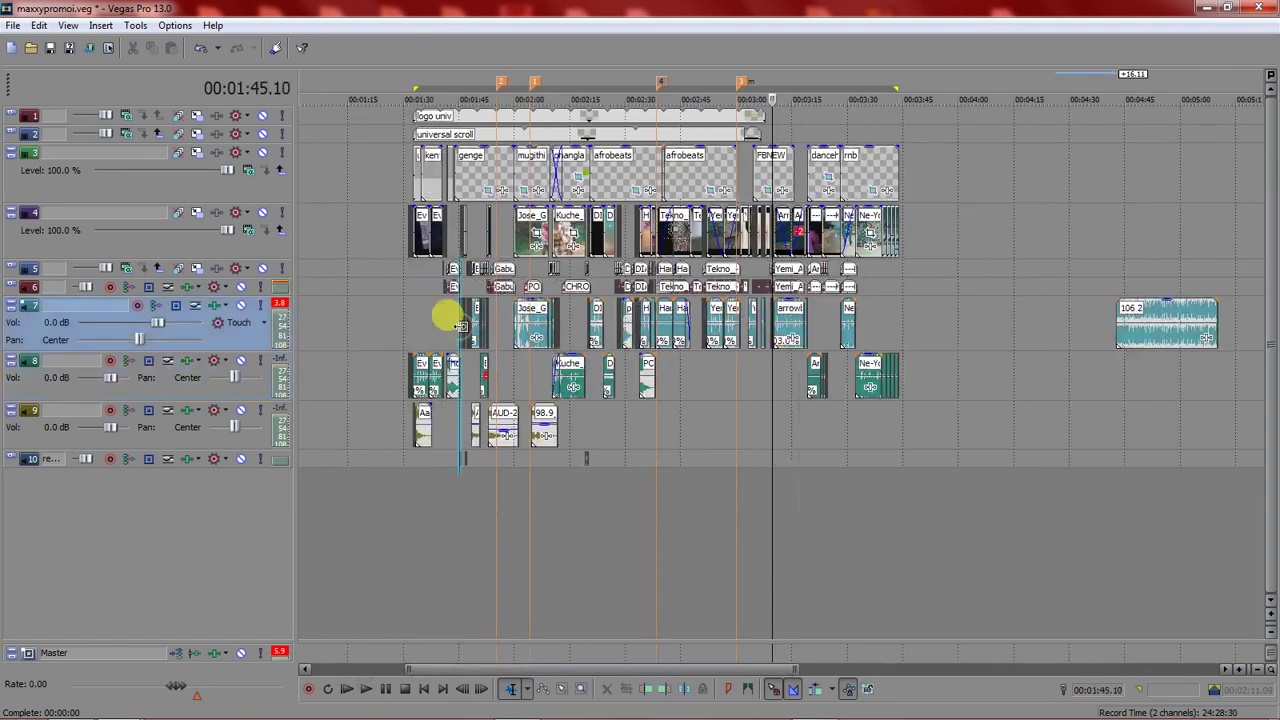
scroll(458, 323, "up", 5)
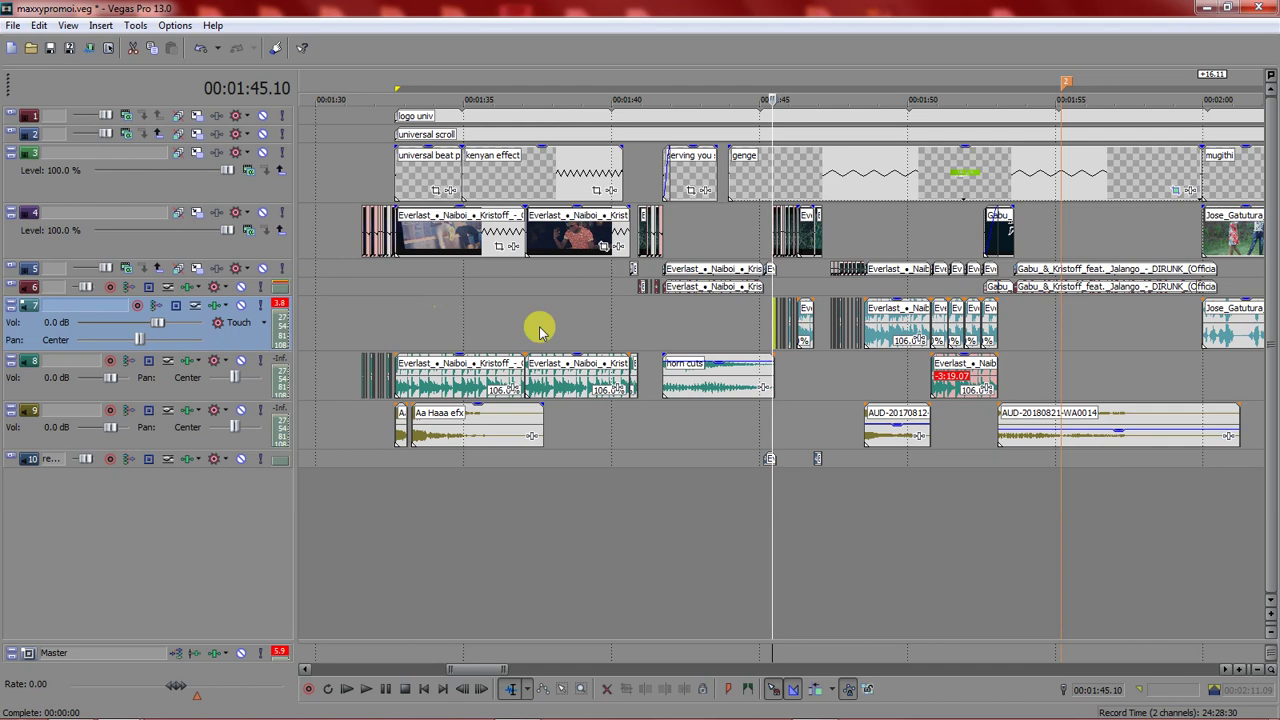
left_click(343, 322)
key("space")
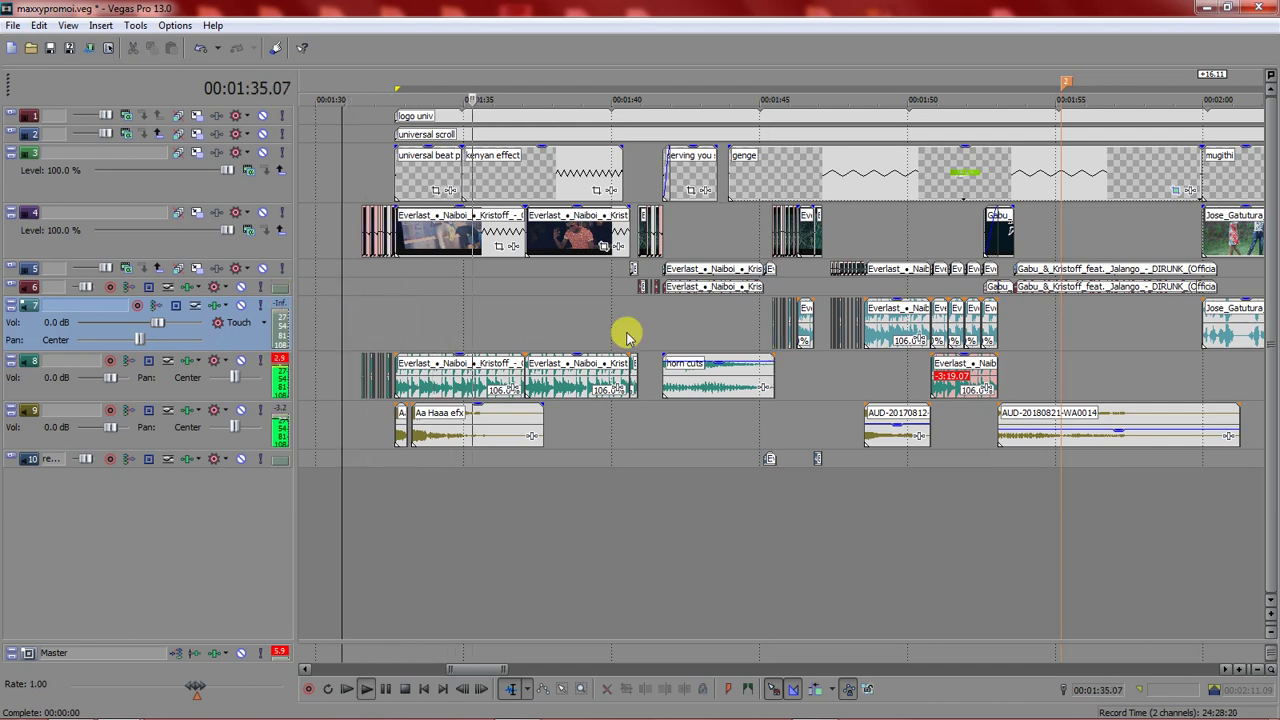
left_click(820, 340)
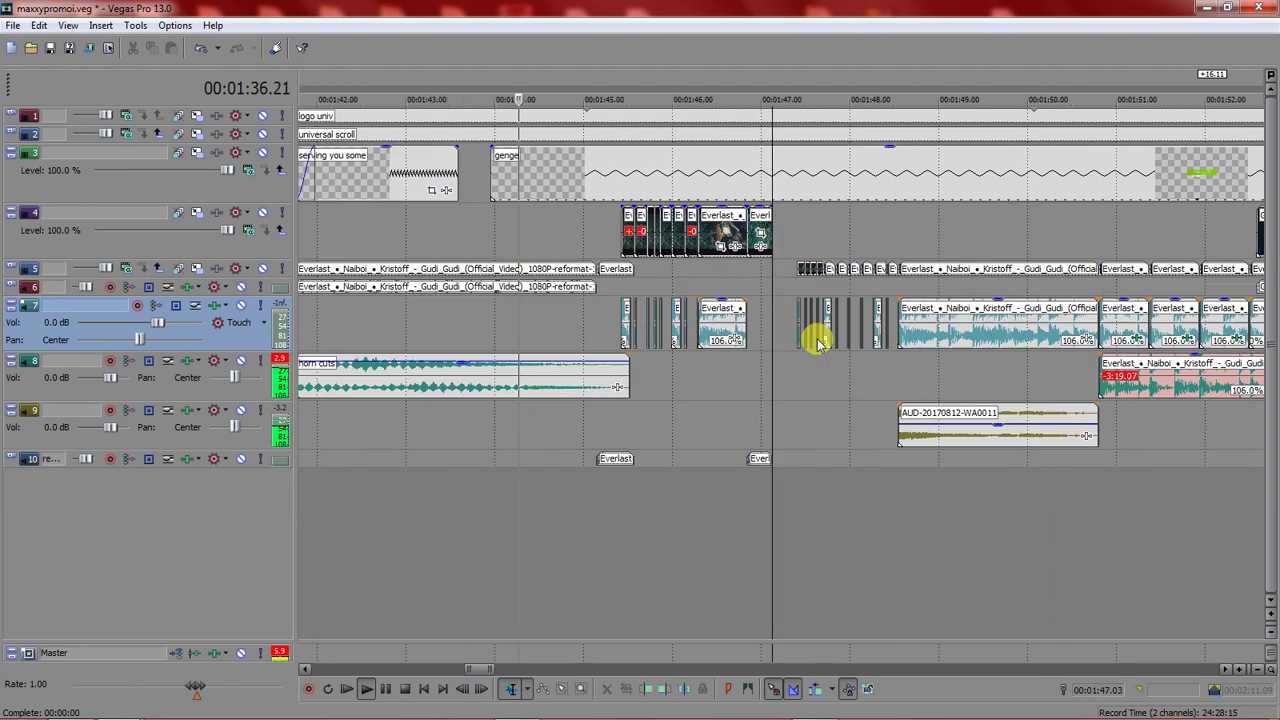
scroll(818, 342, "up", 2)
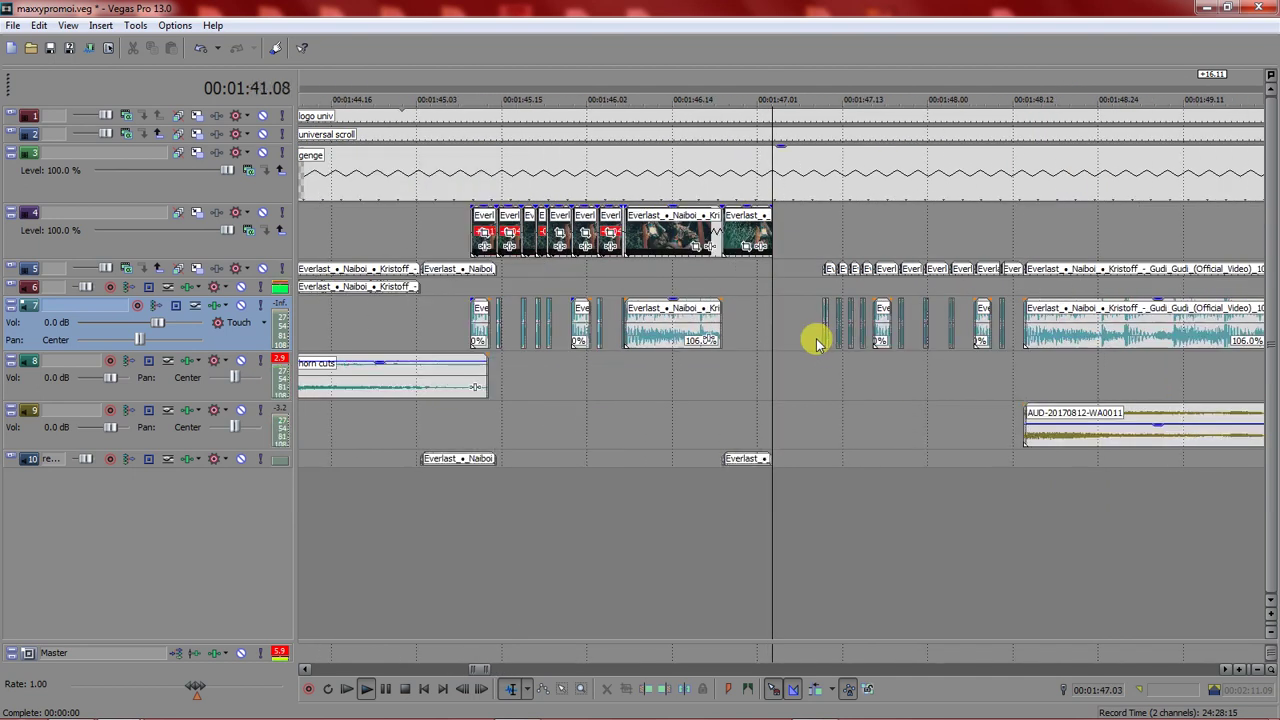
scroll(818, 342, "down", 1)
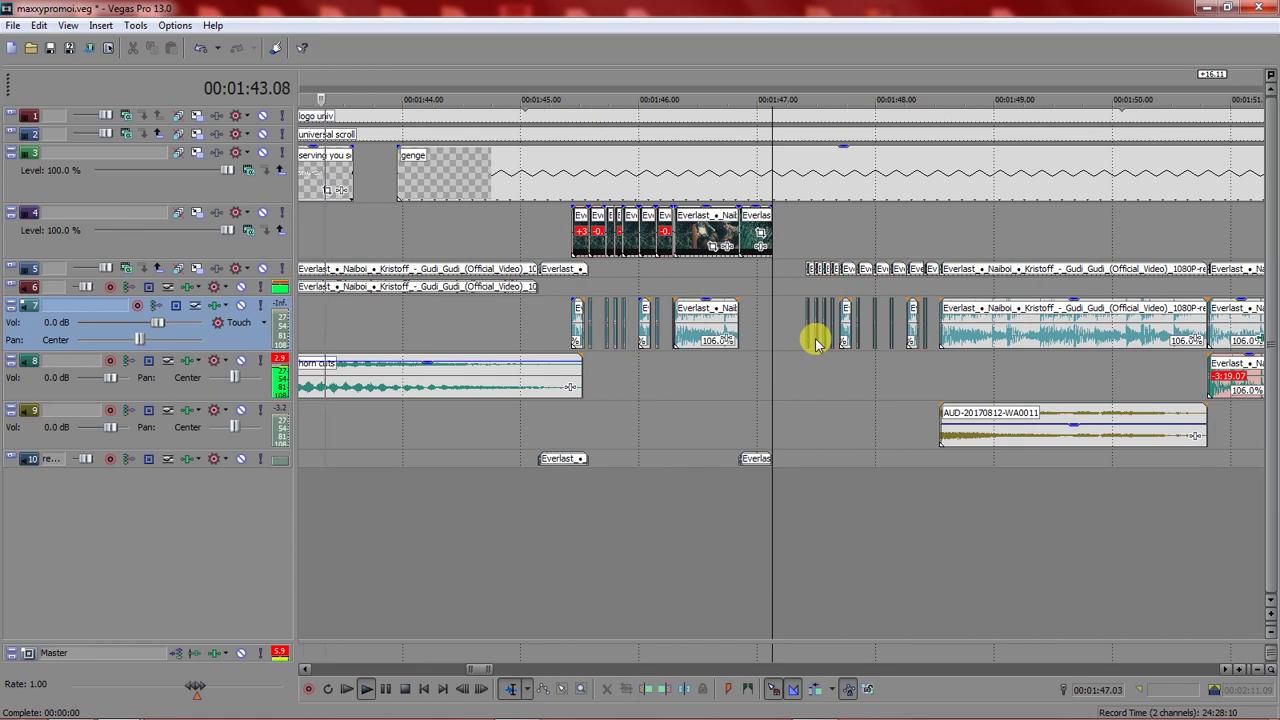
scroll(818, 342, "up", 1)
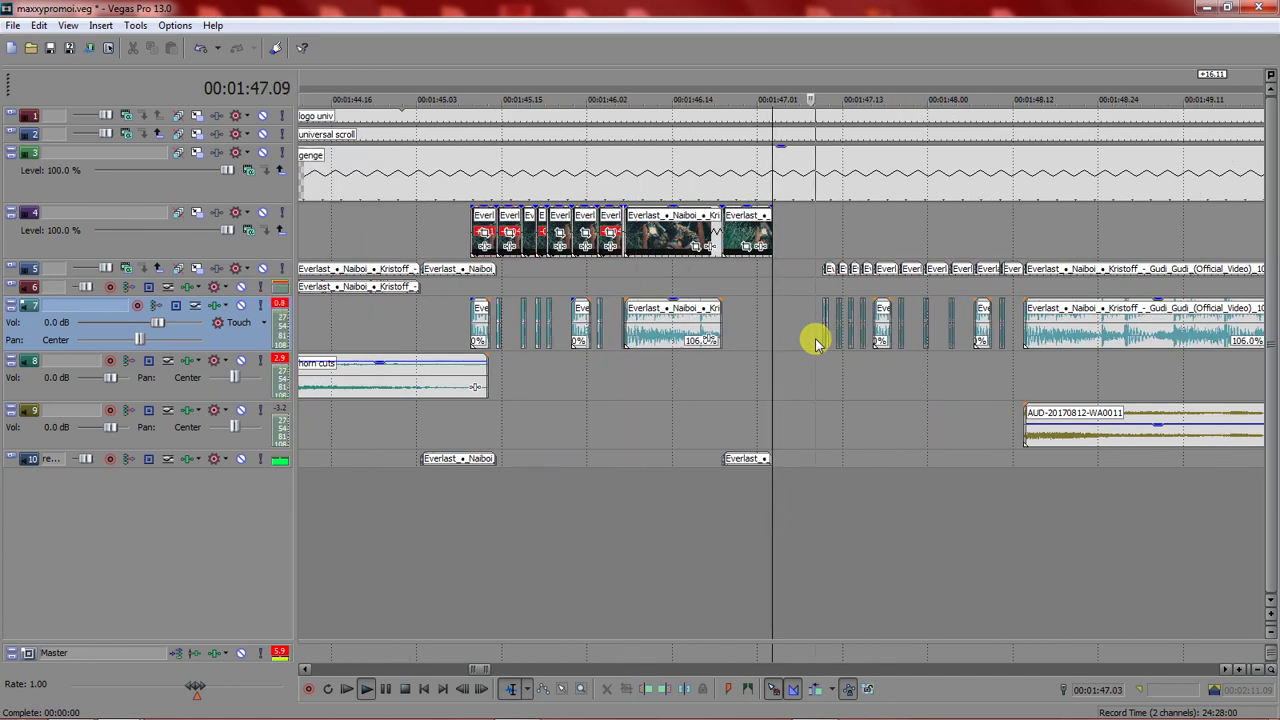
key("space")
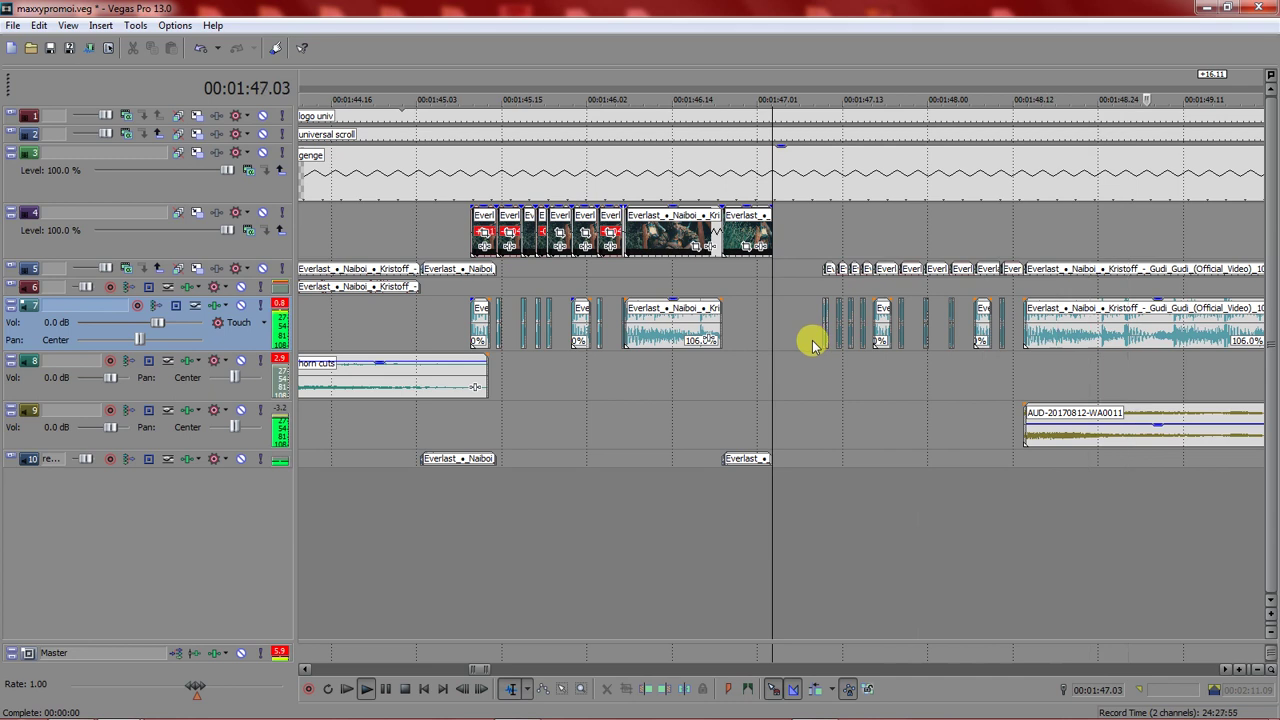
key("ctrl")
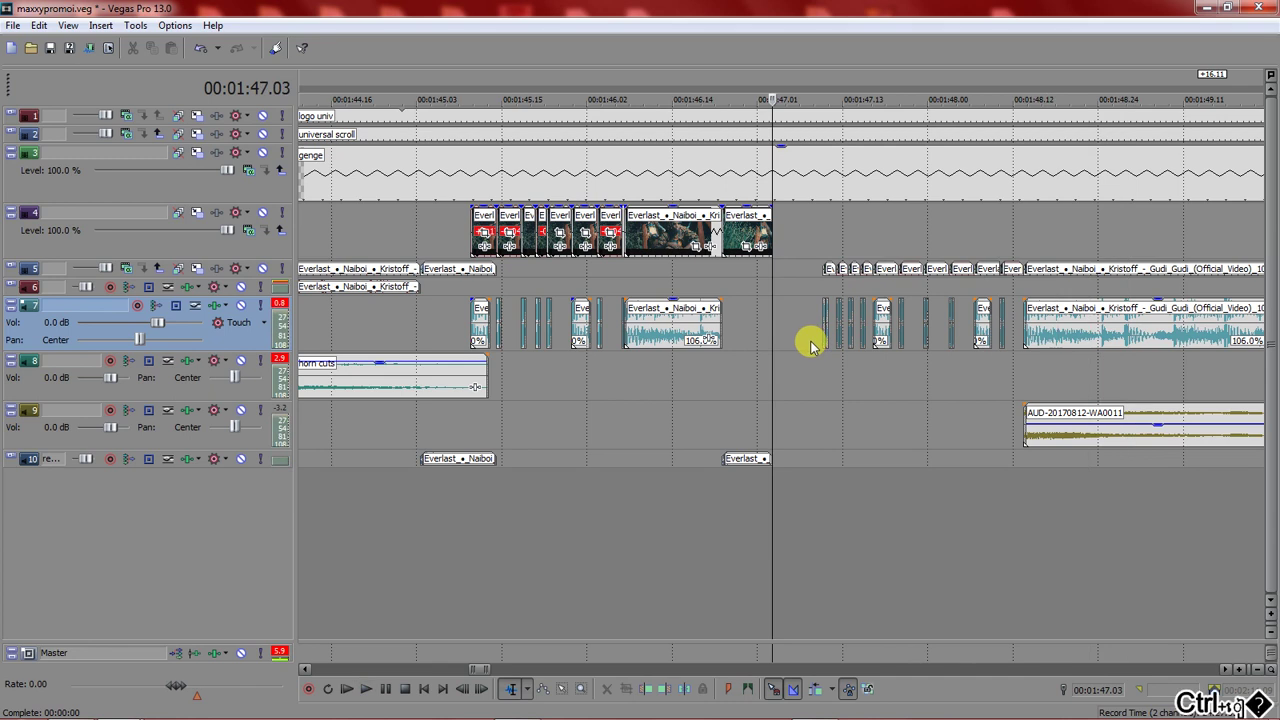
key("shift")
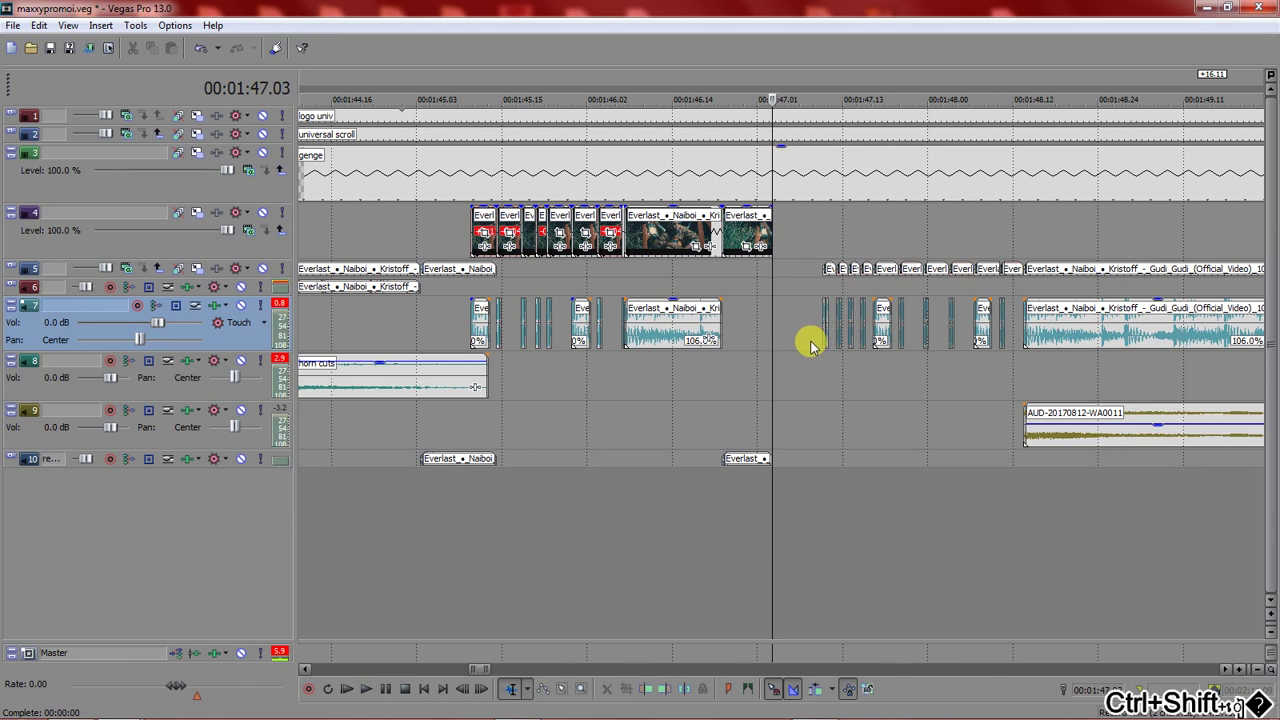